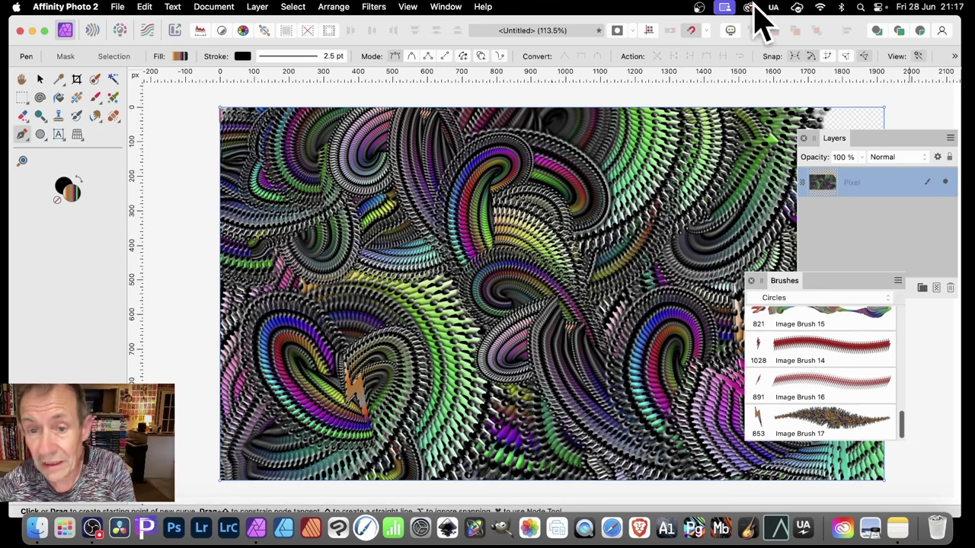
# Delete the finished image layer and draw a closed zigzag lightning-bolt outline with the Pen Tool.
pyautogui.press('Delete')
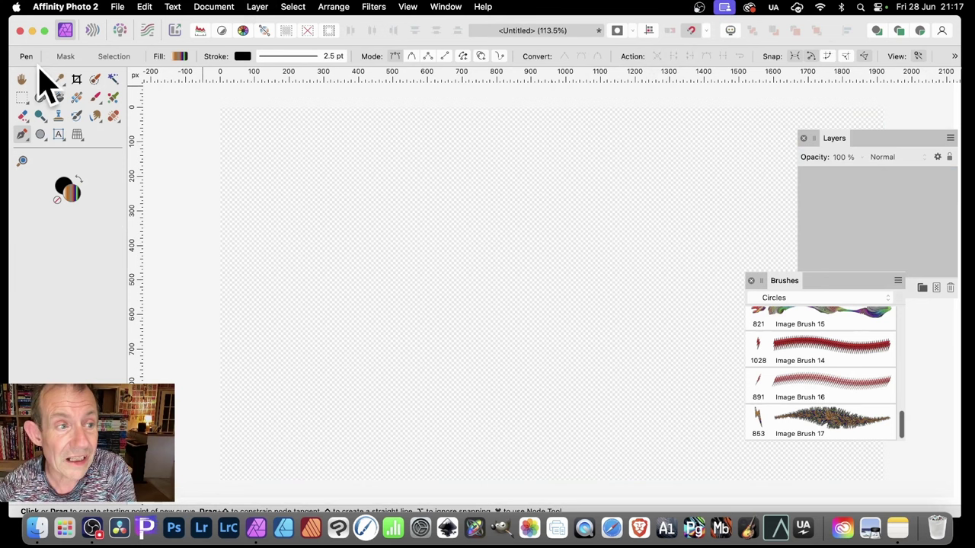
pyautogui.click(25, 136)
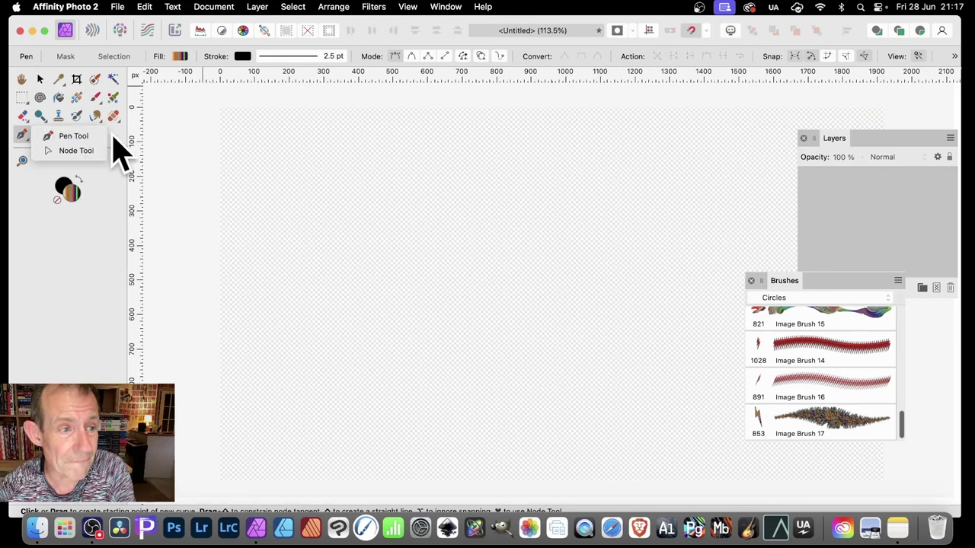
pyautogui.click(76, 137)
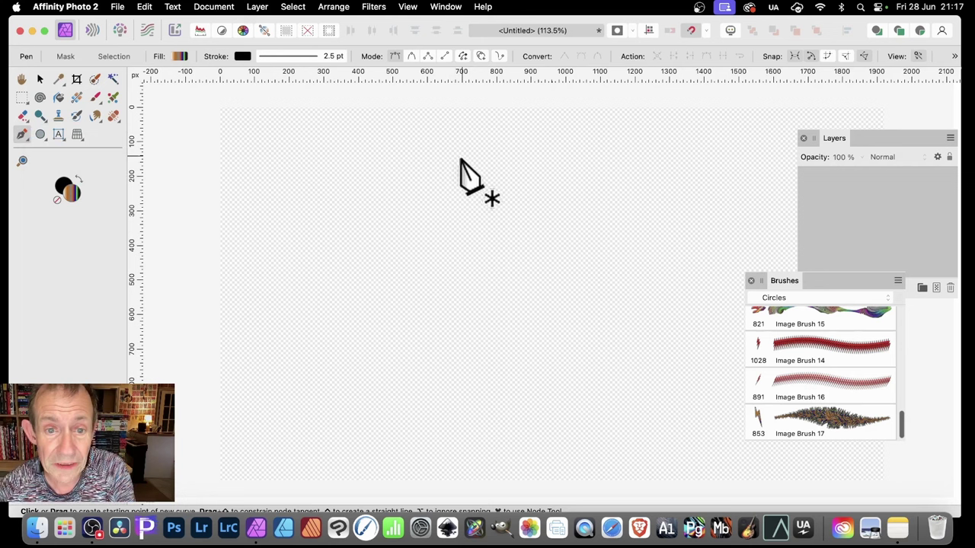
pyautogui.click(447, 168)
pyautogui.click(416, 278)
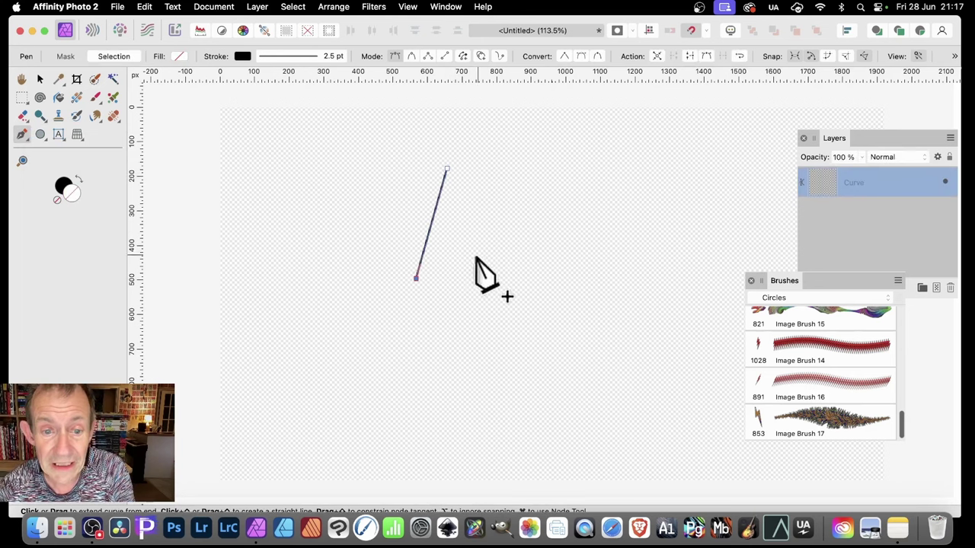
pyautogui.click(465, 257)
pyautogui.click(433, 397)
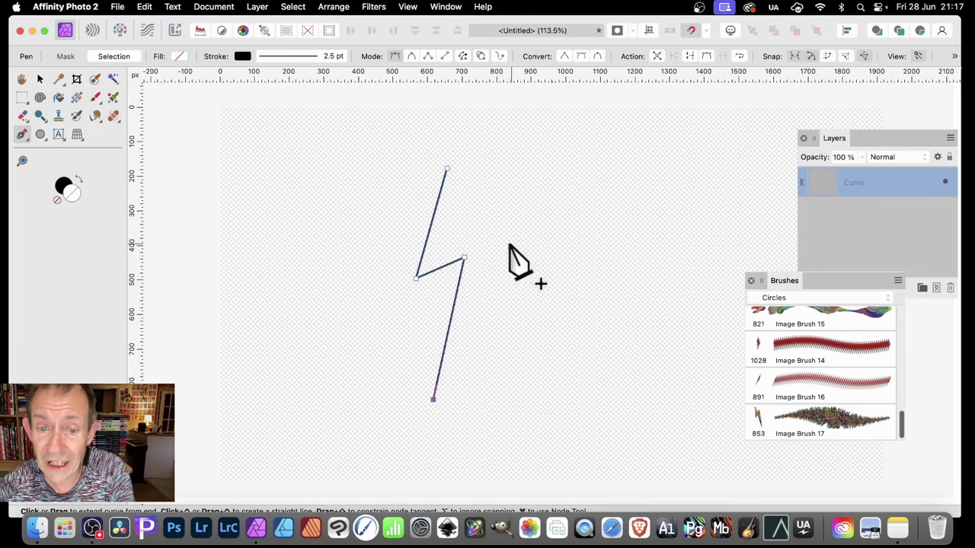
pyautogui.click(509, 223)
pyautogui.click(447, 243)
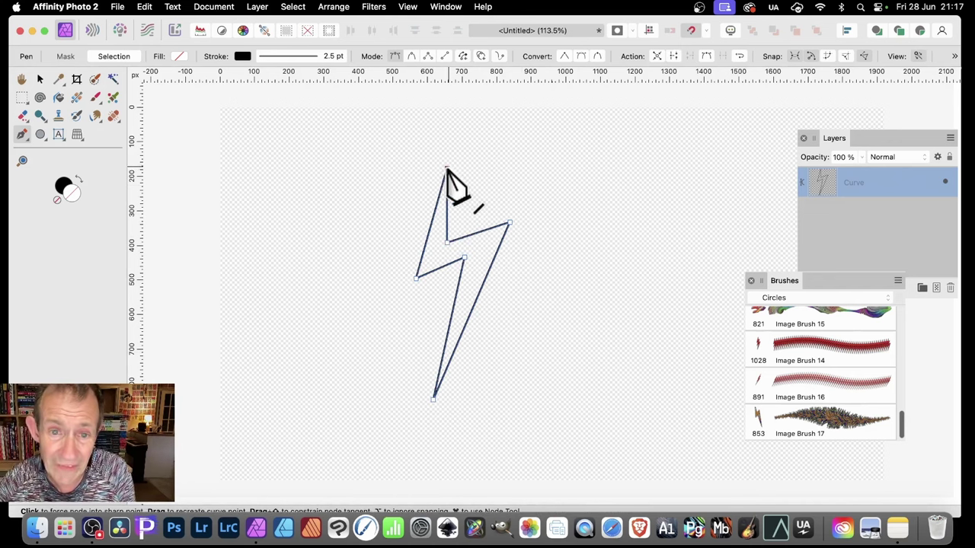
pyautogui.click(446, 169)
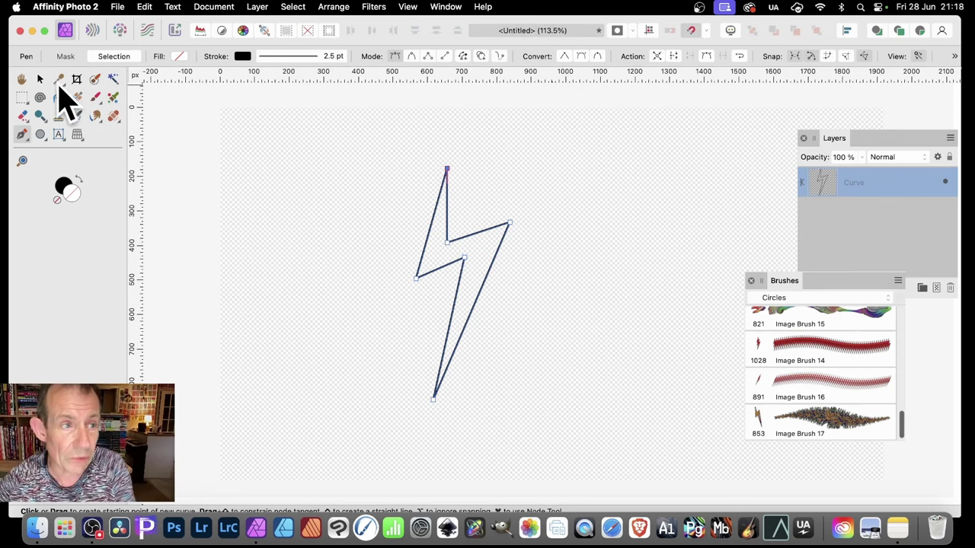
# Drag the bolt's top node up and to the right with the Node Tool.
pyautogui.click(22, 135)
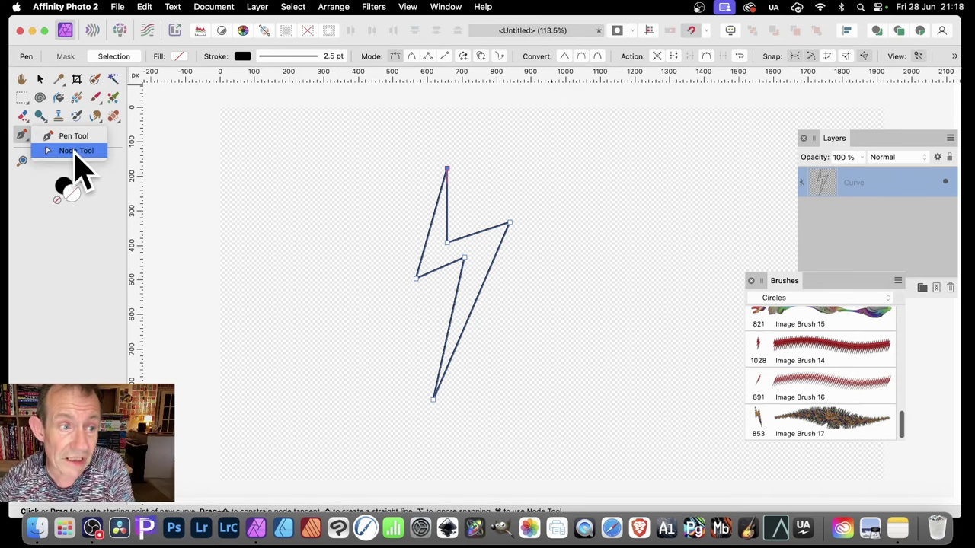
pyautogui.click(75, 151)
pyautogui.moveTo(447, 169); pyautogui.dragTo(477, 142)
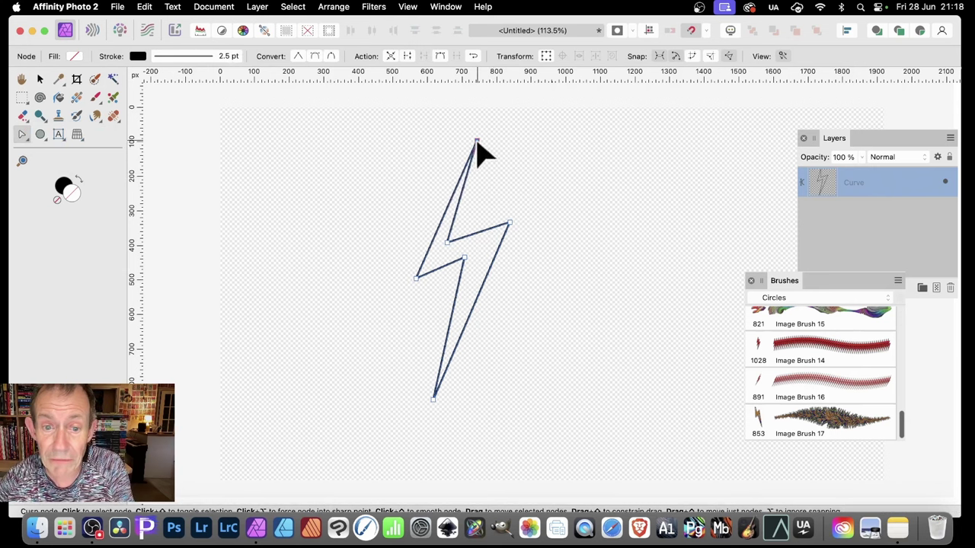
# Try a few gradient fills, then fill the bolt with solid bright red.
pyautogui.click(74, 58)
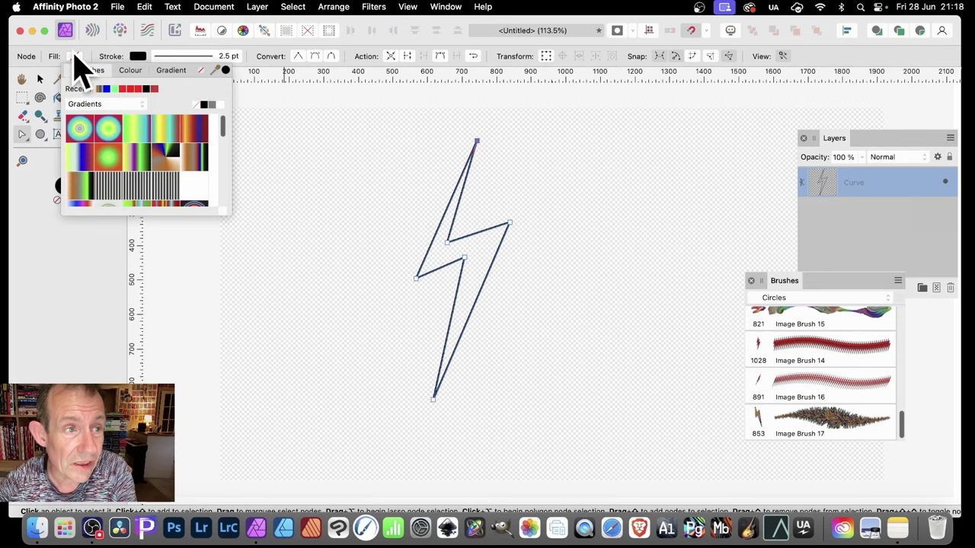
pyautogui.click(112, 128)
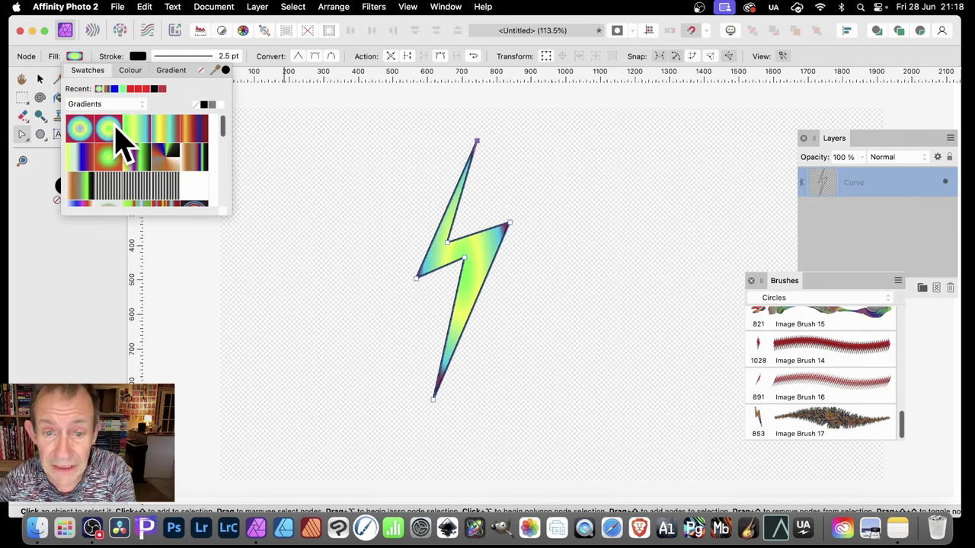
pyautogui.click(169, 140)
pyautogui.click(195, 130)
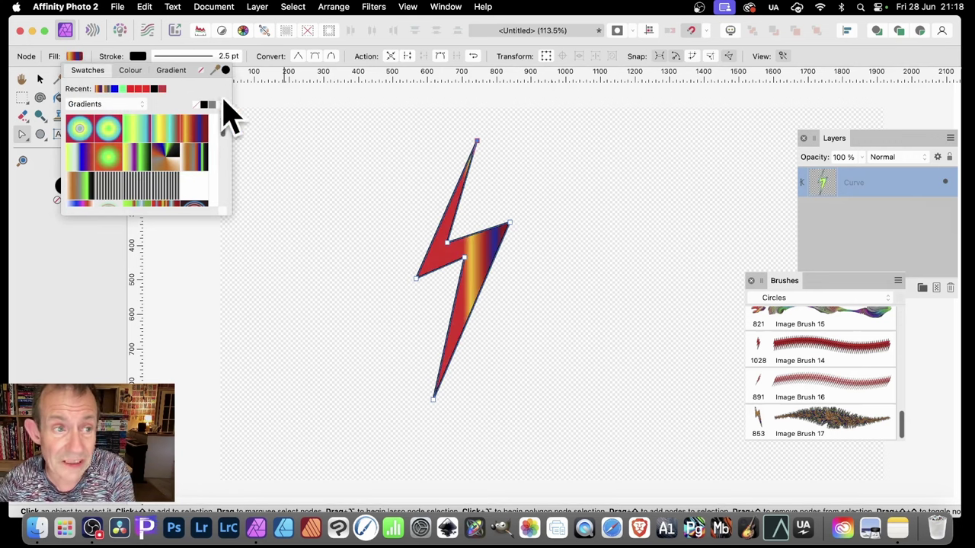
pyautogui.click(132, 71)
pyautogui.moveTo(175, 152)
pyautogui.mouseDown()
pyautogui.moveTo(167, 158)
pyautogui.moveTo(180, 149)
pyautogui.mouseUp()
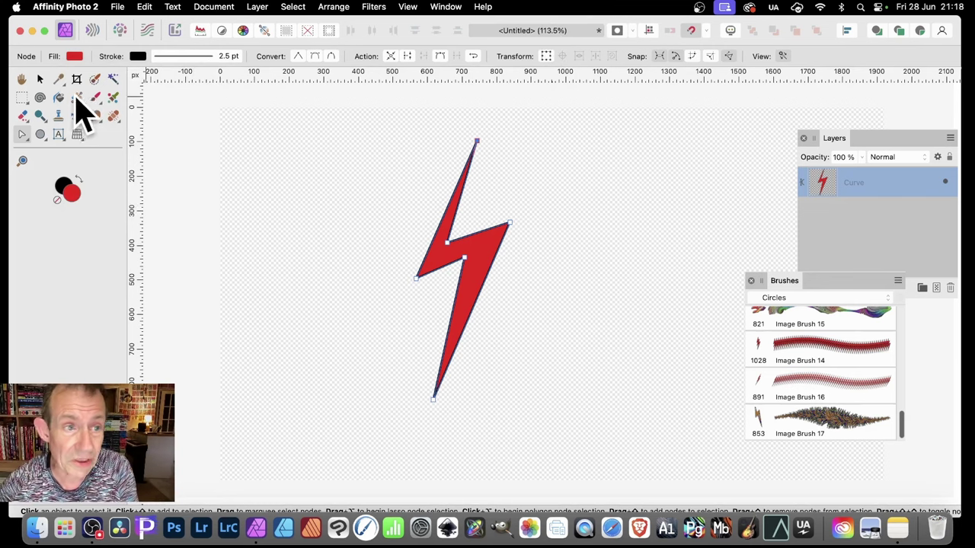
pyautogui.click(218, 58)
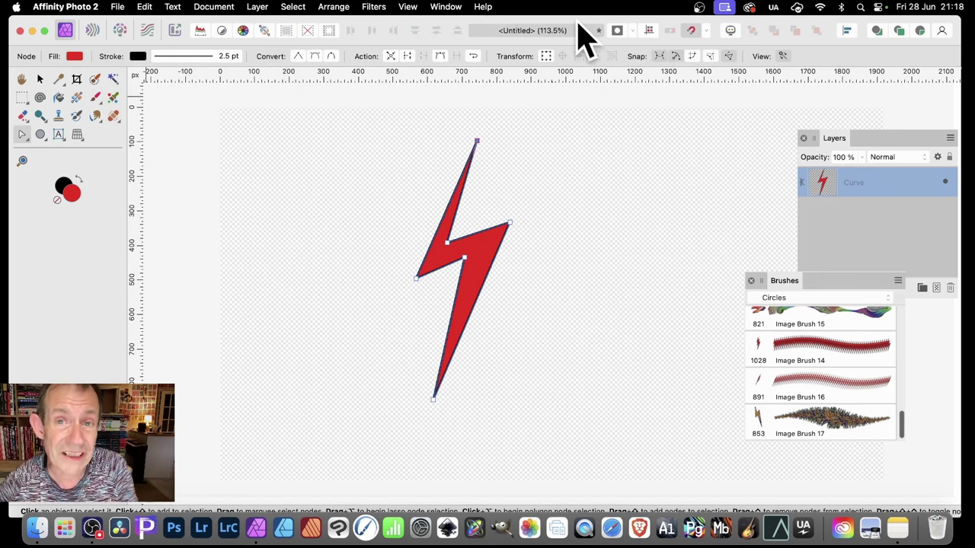
# Float the Layers panel nearer the canvas and add a 3D bevel with 35.4 px radius.
pyautogui.click(256, 6)
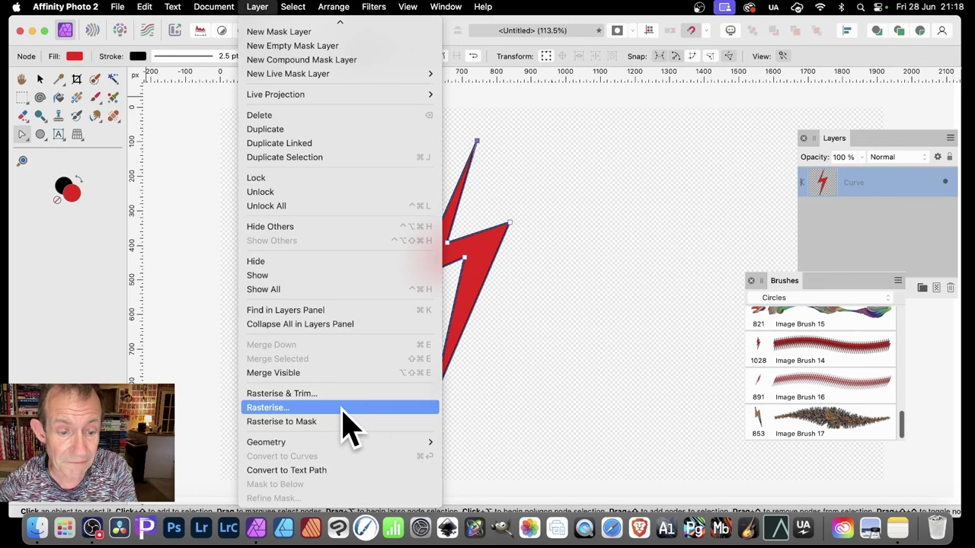
pyautogui.click(972, 418)
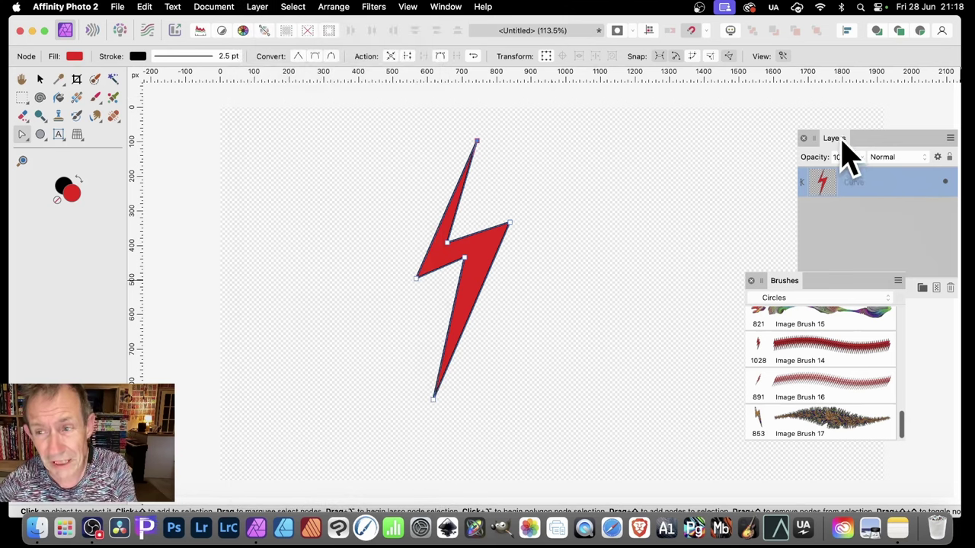
pyautogui.moveTo(843, 139); pyautogui.dragTo(646, 133)
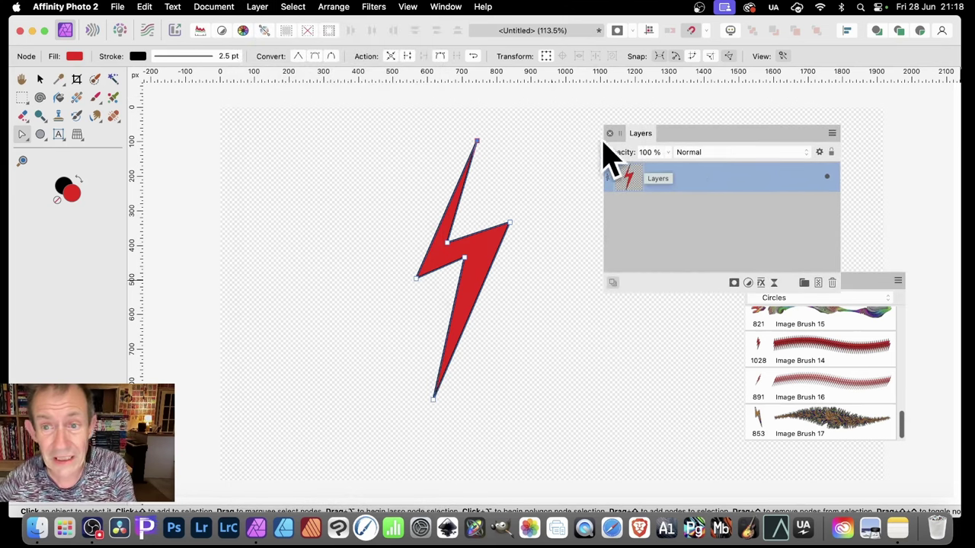
pyautogui.click(772, 284)
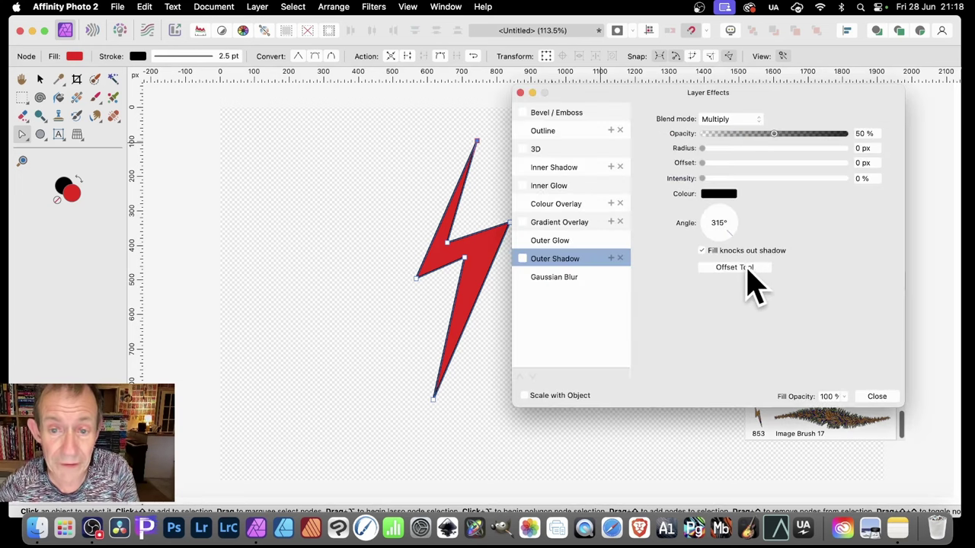
pyautogui.click(536, 148)
pyautogui.moveTo(773, 124); pyautogui.dragTo(805, 120)
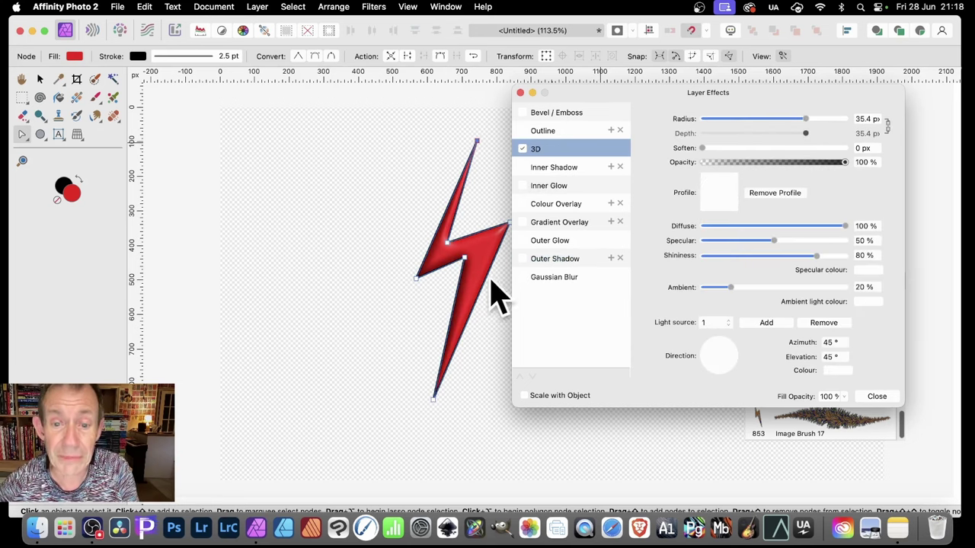
# Add an Outer Shadow at 51% intensity, offset 21.9 px down-right of the bolt.
pyautogui.click(555, 259)
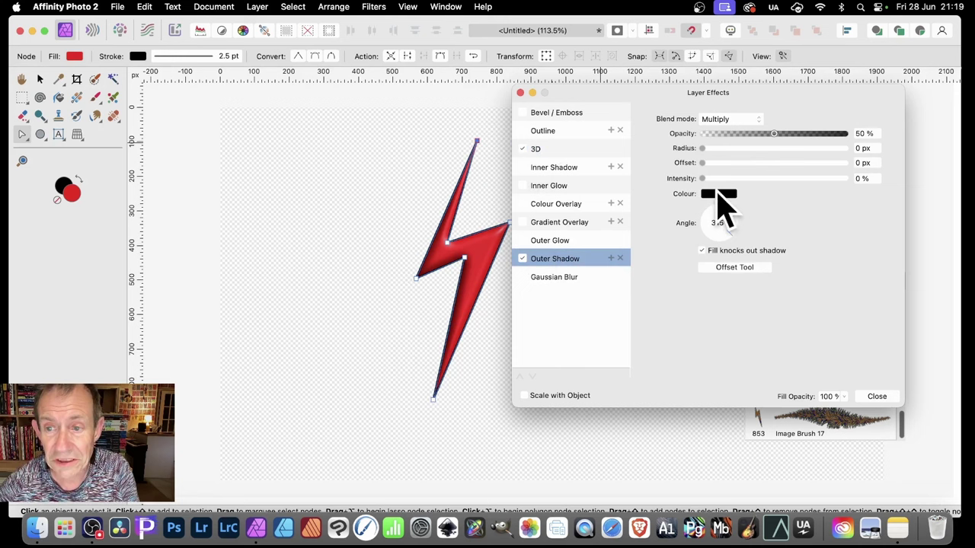
pyautogui.moveTo(757, 148); pyautogui.dragTo(779, 163)
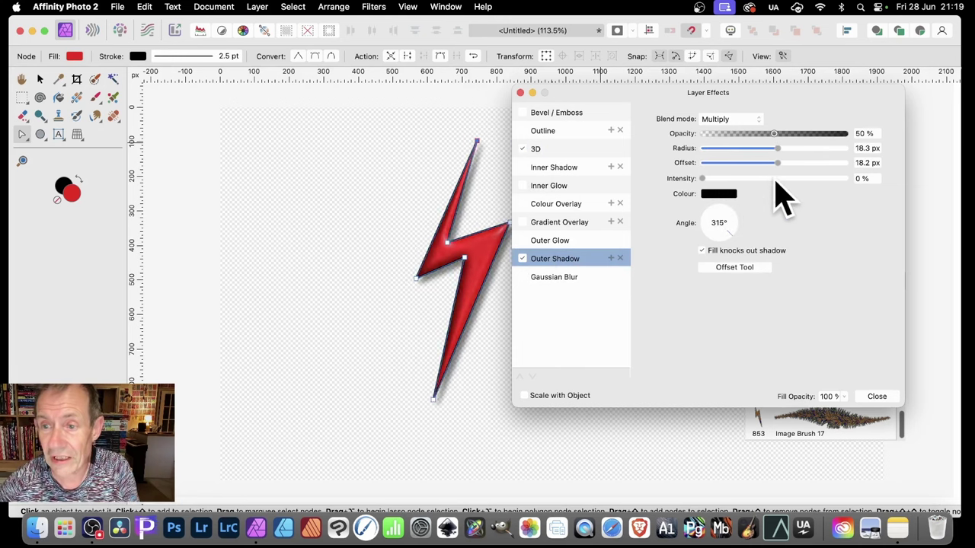
pyautogui.click(776, 178)
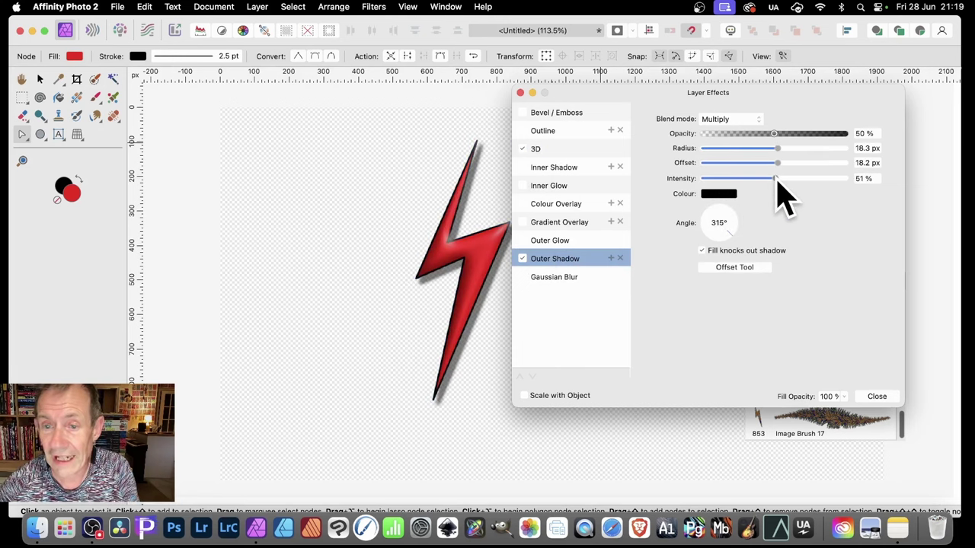
pyautogui.click(739, 269)
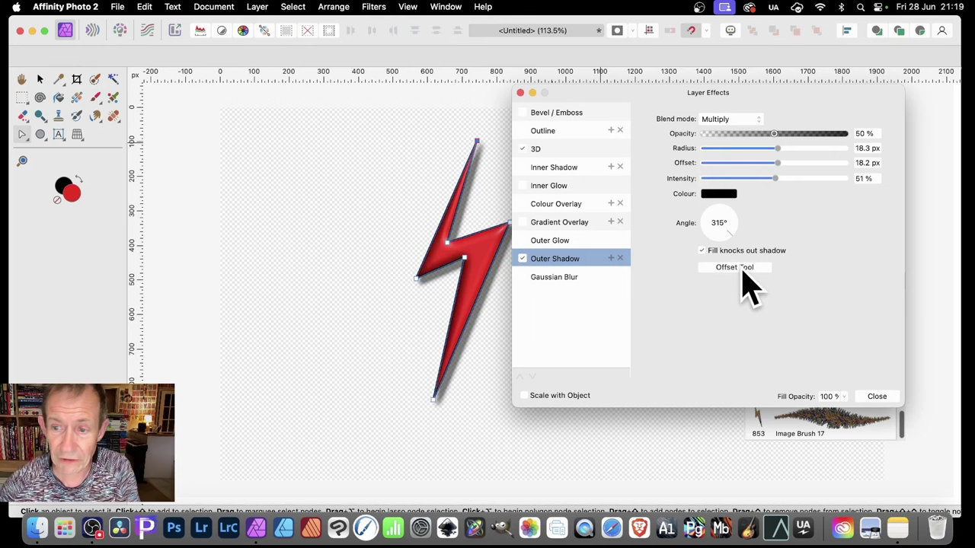
pyautogui.moveTo(486, 291)
pyautogui.mouseDown()
pyautogui.moveTo(512, 329)
pyautogui.moveTo(474, 282)
pyautogui.moveTo(480, 297)
pyautogui.moveTo(498, 288)
pyautogui.mouseUp()
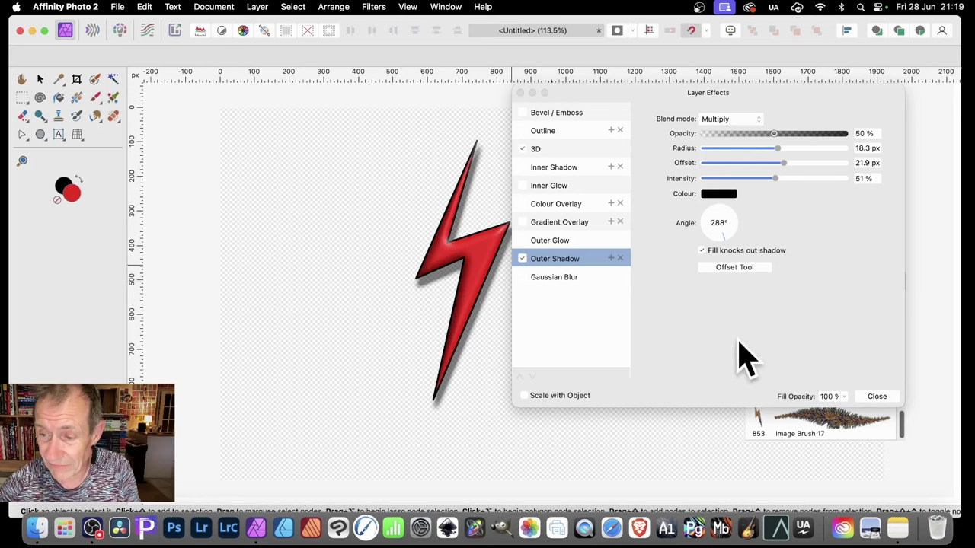
pyautogui.click(877, 397)
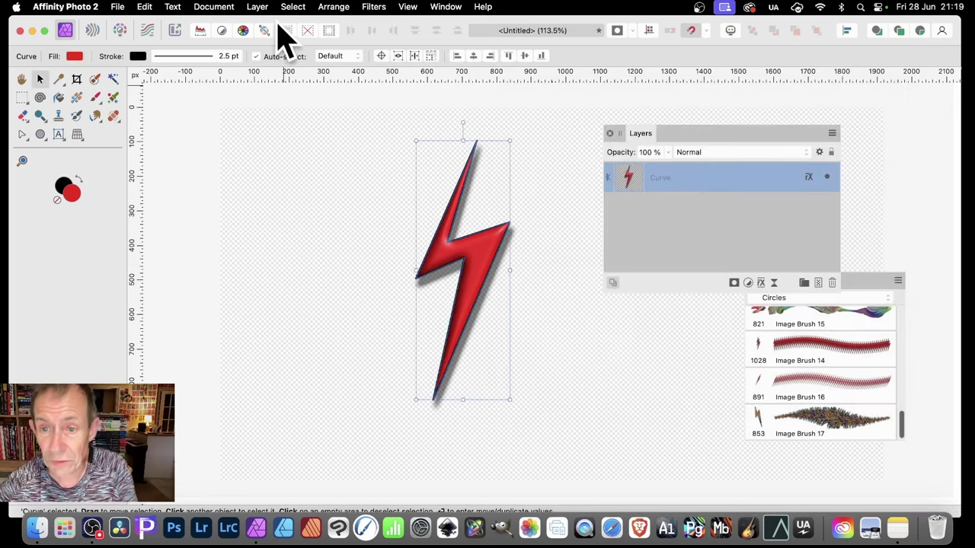
# Rasterise the bolt layer with Preserve layer FX unticked, then bring up the Brushes panel menu.
pyautogui.click(256, 6)
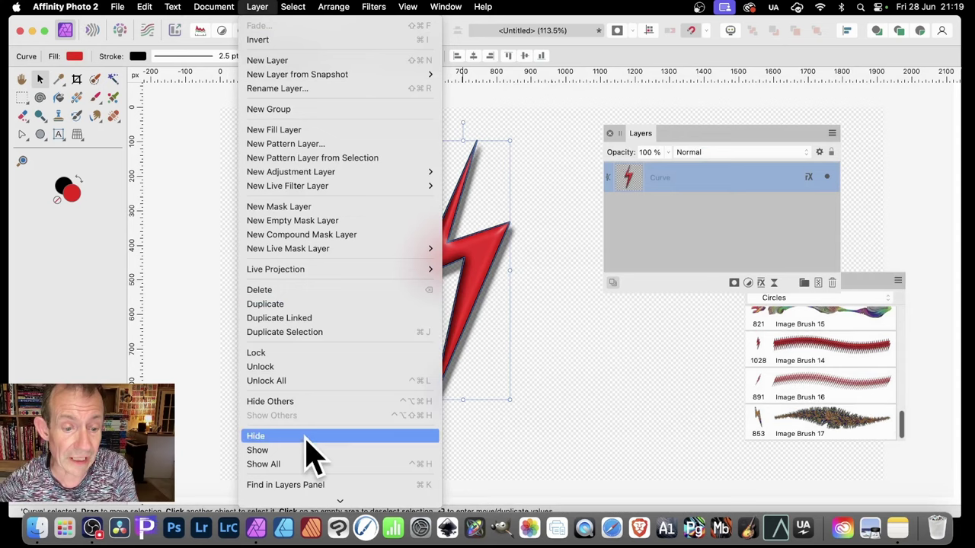
pyautogui.scroll(-5, 309, 449)
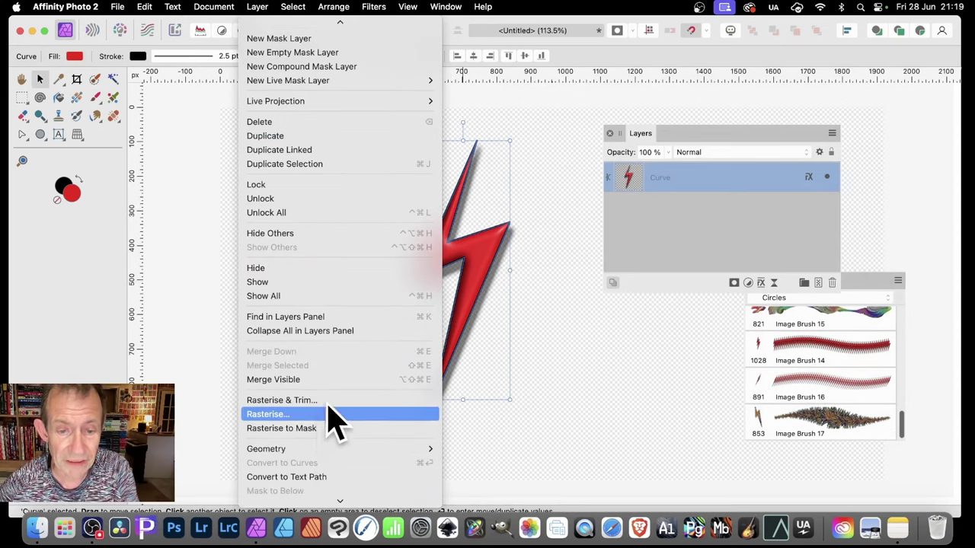
pyautogui.click(329, 413)
pyautogui.click(428, 277)
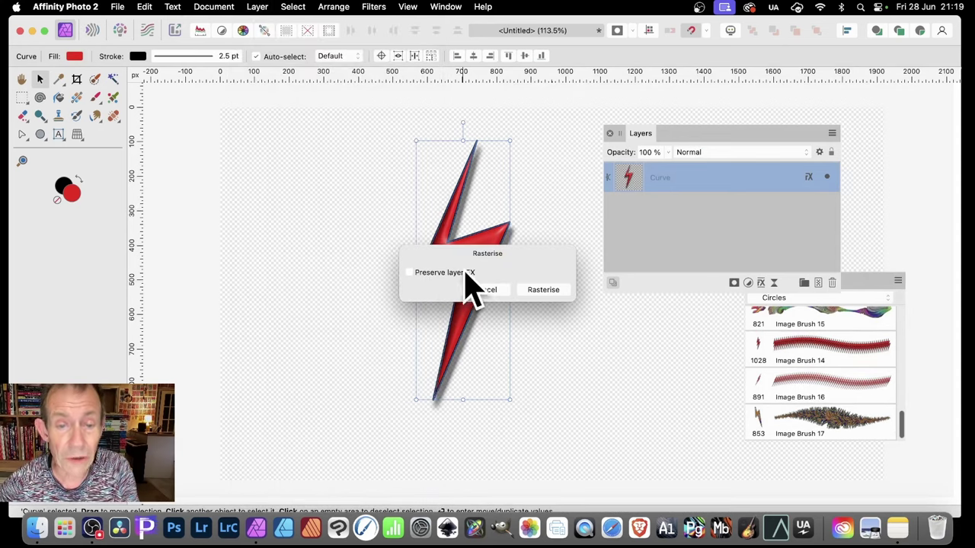
pyautogui.click(542, 289)
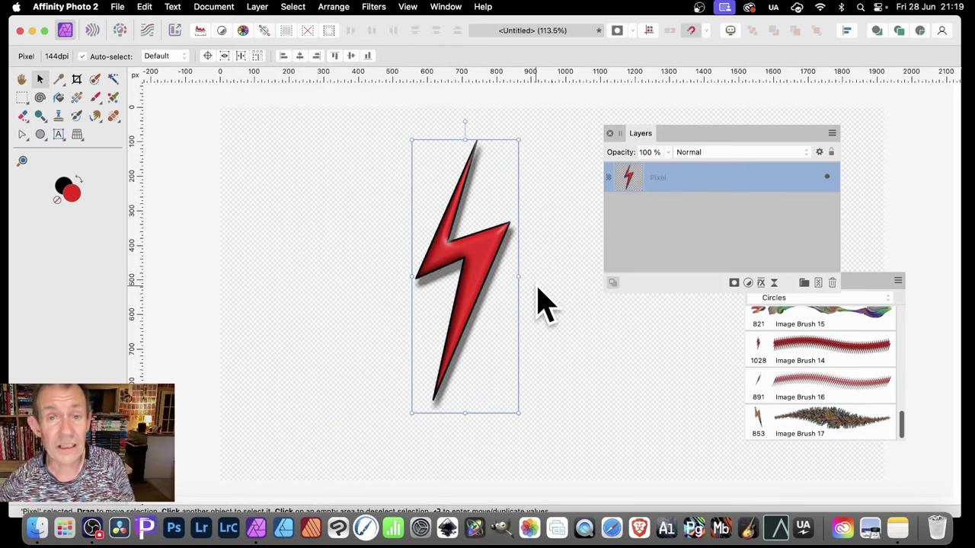
pyautogui.moveTo(875, 283)
pyautogui.mouseDown()
pyautogui.moveTo(746, 100)
pyautogui.moveTo(729, 131)
pyautogui.mouseUp()
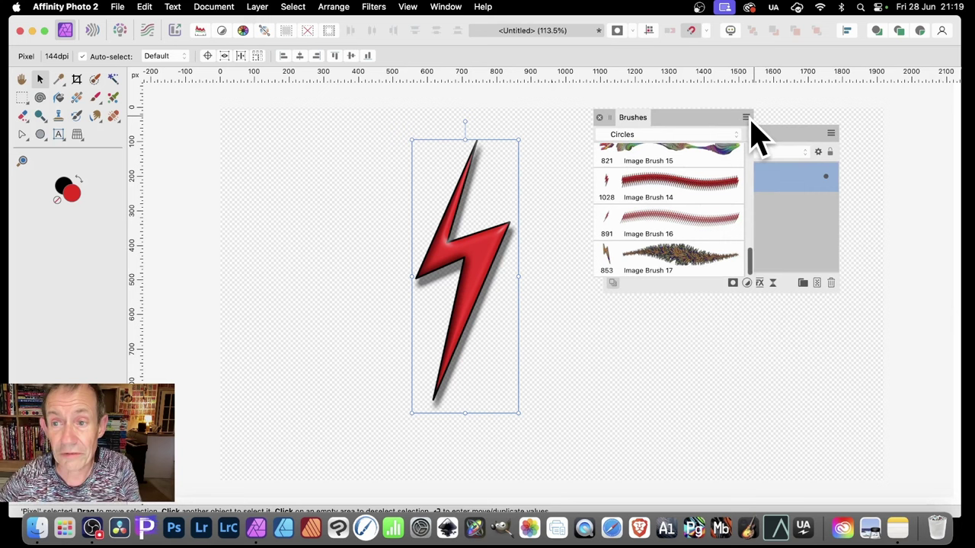
pyautogui.click(747, 118)
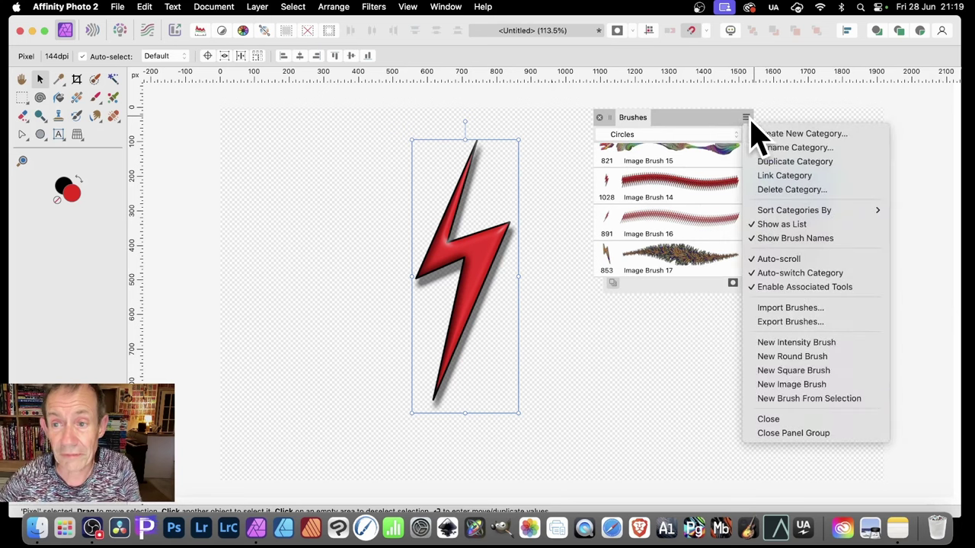
# Create Image Brush 18 from the bolt and paint test strokes on the canvas.
pyautogui.click(834, 410)
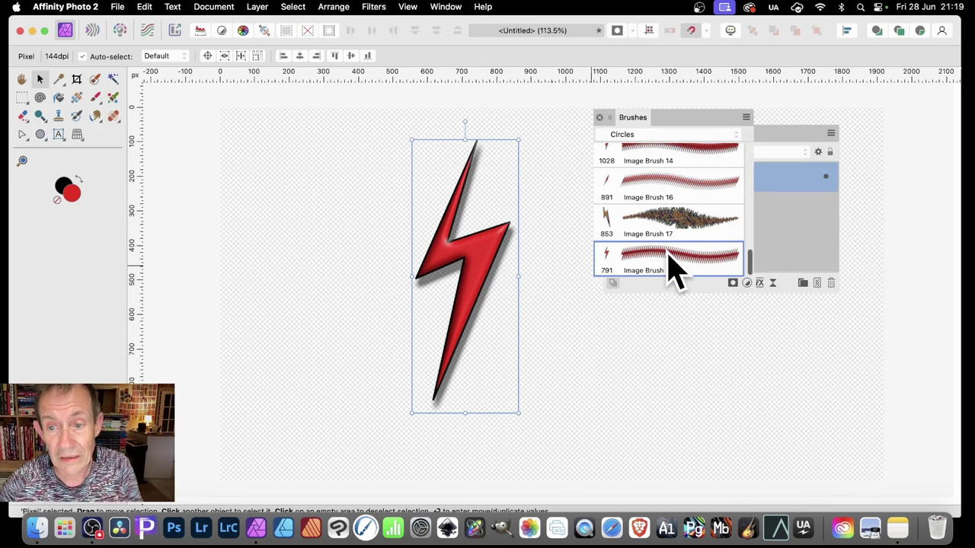
pyautogui.doubleClick(669, 256)
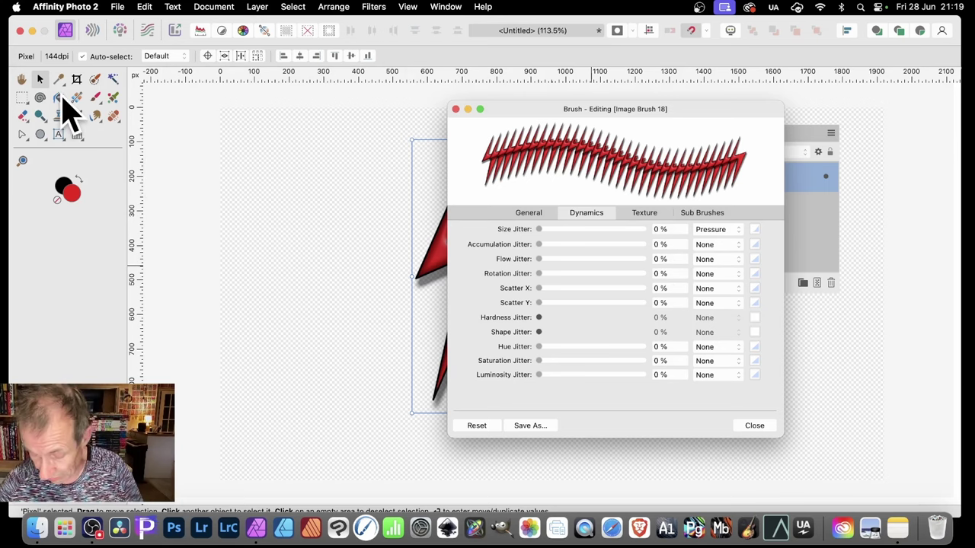
pyautogui.press('b')
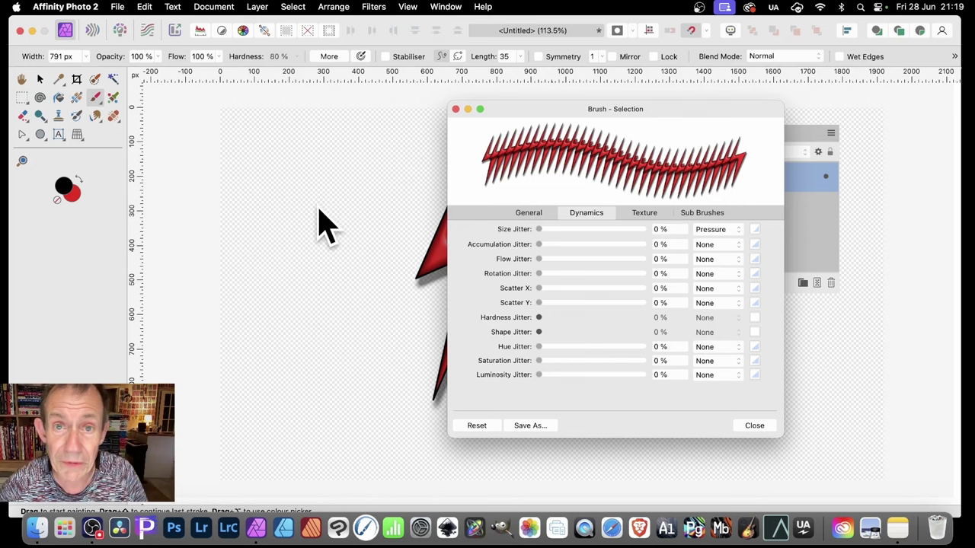
pyautogui.moveTo(370, 283)
pyautogui.mouseDown()
pyautogui.moveTo(296, 346)
pyautogui.moveTo(274, 301)
pyautogui.mouseUp()
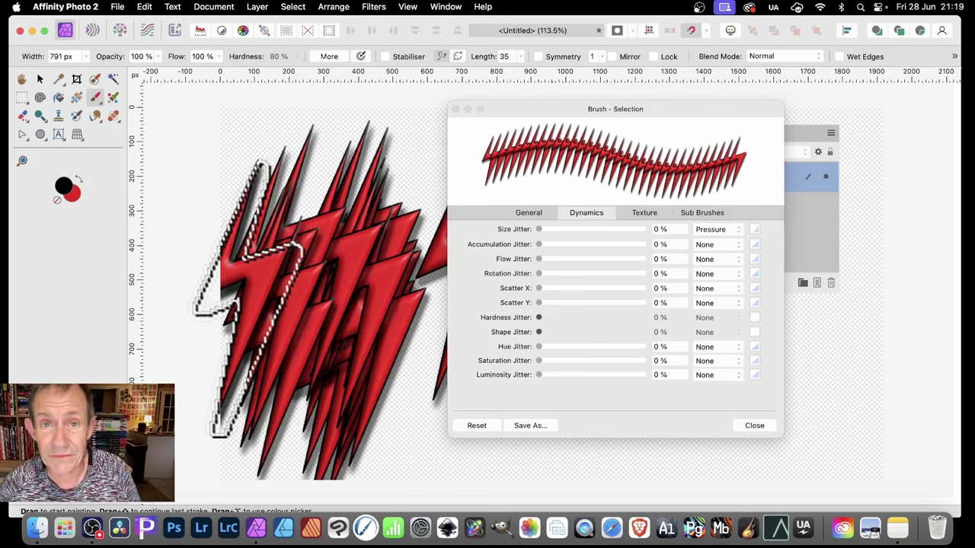
# Set the brush size to 295 px and spacing to 1%, test it, then undo.
pyautogui.click(535, 214)
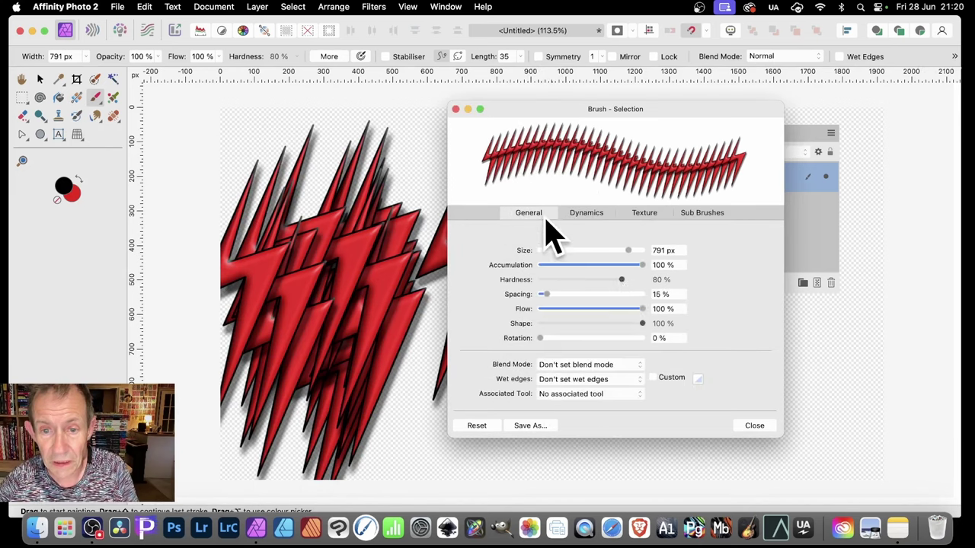
pyautogui.moveTo(628, 251); pyautogui.dragTo(610, 249)
pyautogui.moveTo(546, 294); pyautogui.dragTo(522, 294)
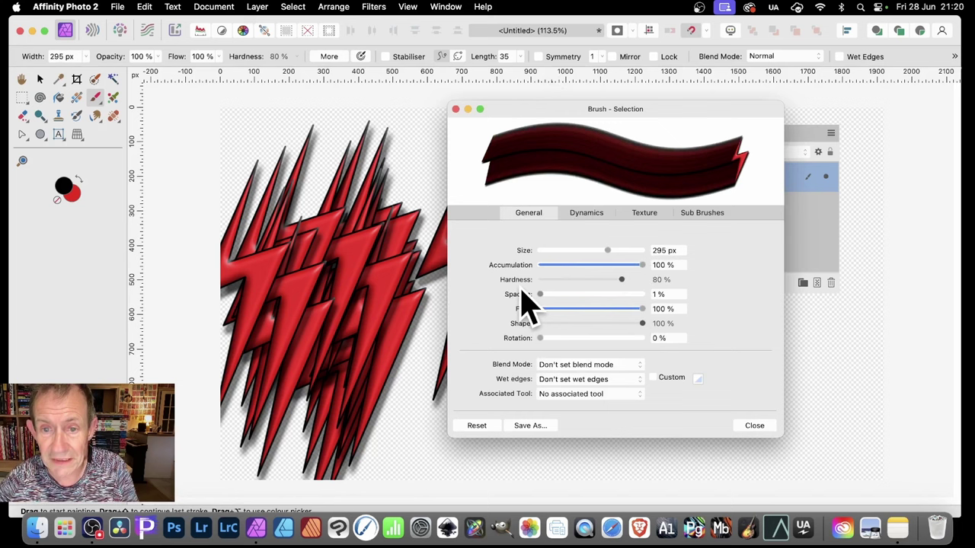
pyautogui.moveTo(289, 218)
pyautogui.mouseDown()
pyautogui.moveTo(407, 272)
pyautogui.moveTo(261, 294)
pyautogui.moveTo(365, 190)
pyautogui.moveTo(190, 191)
pyautogui.mouseUp()
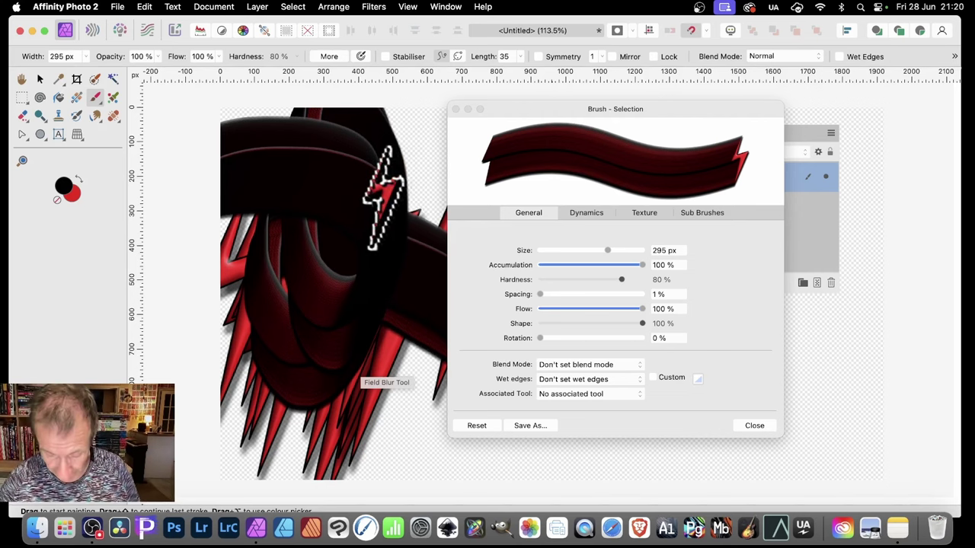
pyautogui.press('super+z')
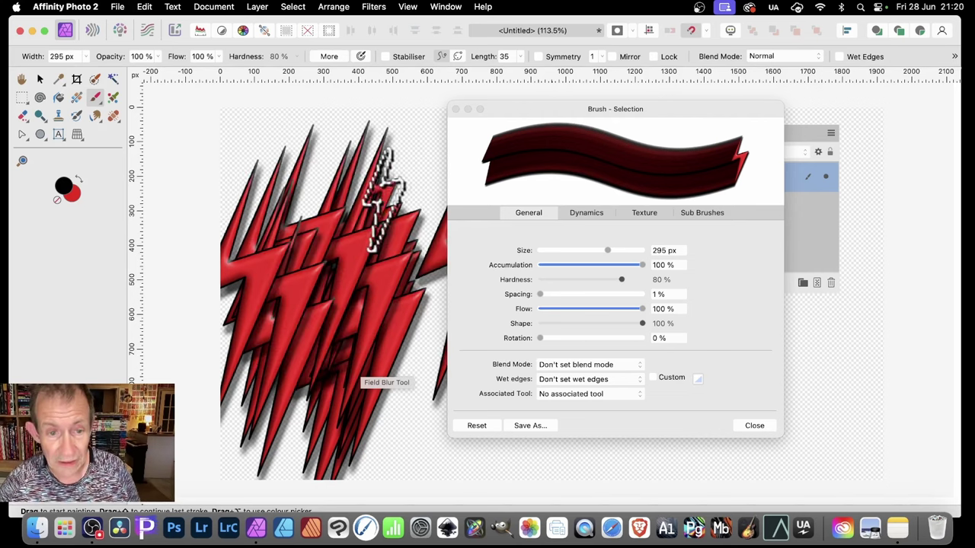
# Set Size Jitter to 100% with Cyclic control and a multi-peak response curve.
pyautogui.click(582, 212)
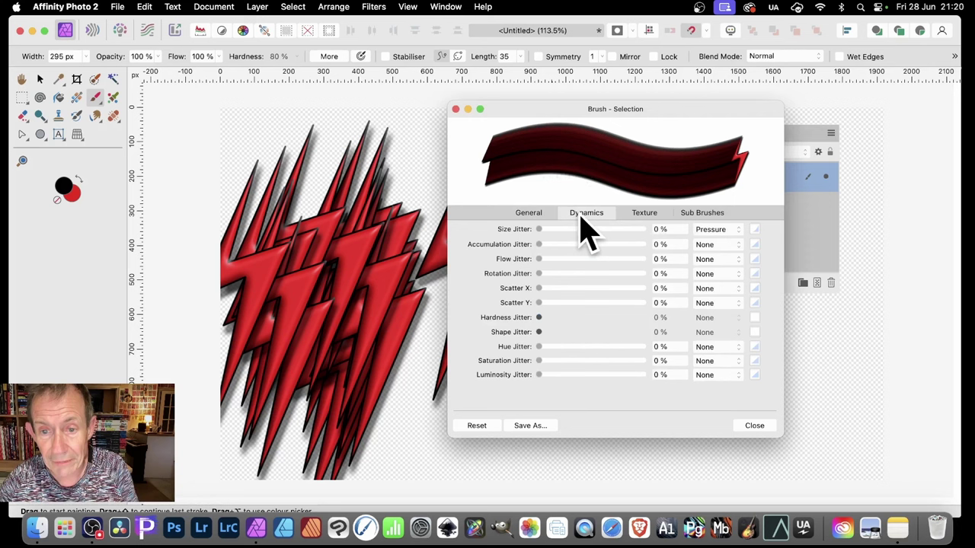
pyautogui.moveTo(542, 230); pyautogui.dragTo(646, 230)
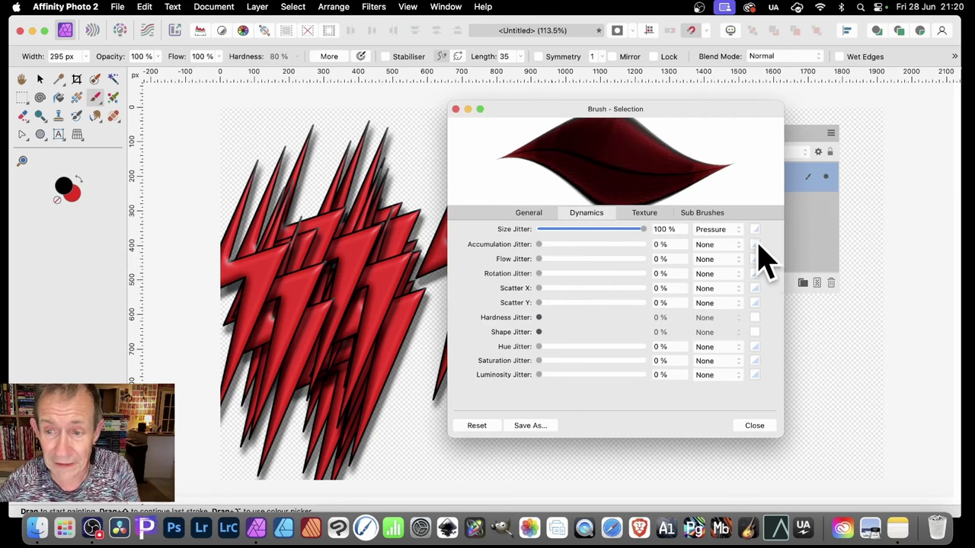
pyautogui.click(717, 229)
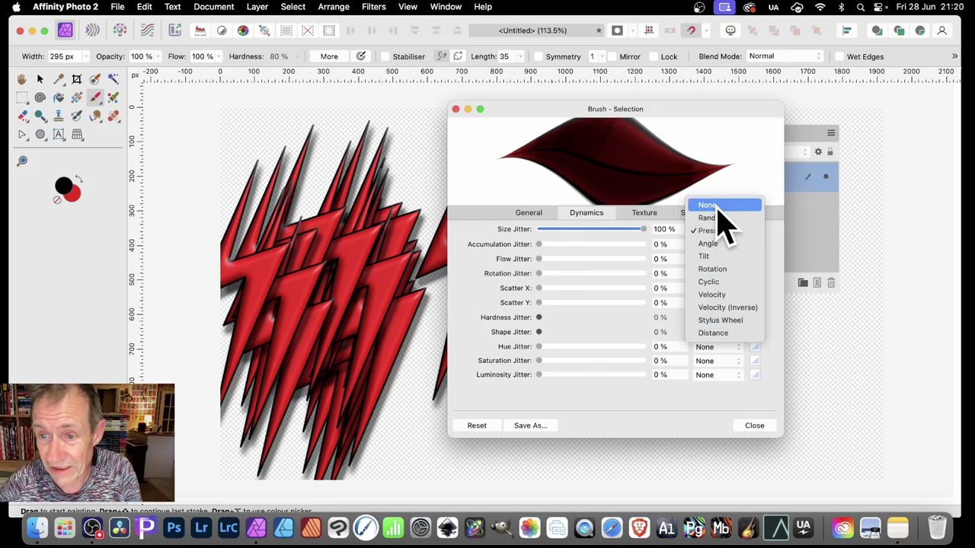
pyautogui.click(724, 286)
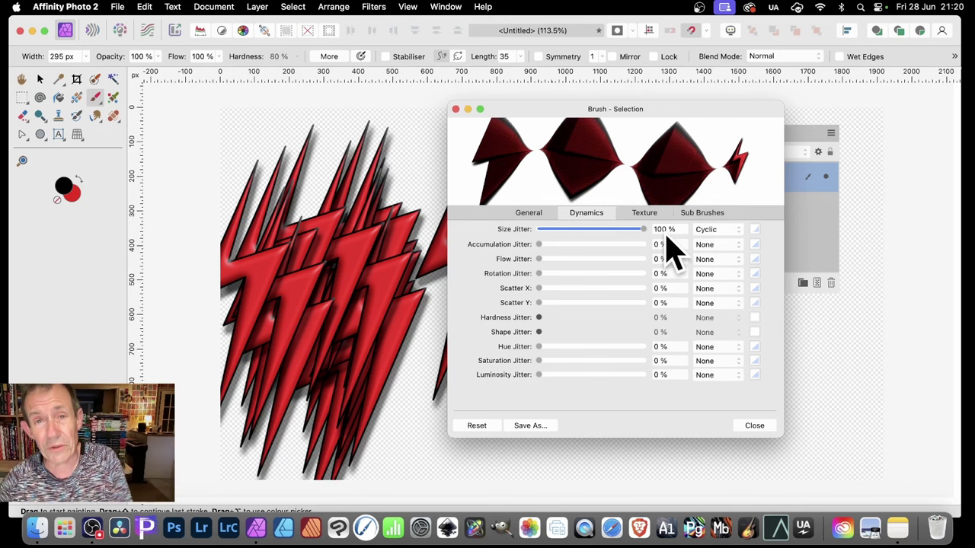
pyautogui.click(756, 230)
pyautogui.moveTo(812, 345)
pyautogui.mouseDown()
pyautogui.moveTo(811, 293)
pyautogui.moveTo(853, 266)
pyautogui.moveTo(846, 256)
pyautogui.moveTo(851, 267)
pyautogui.mouseUp()
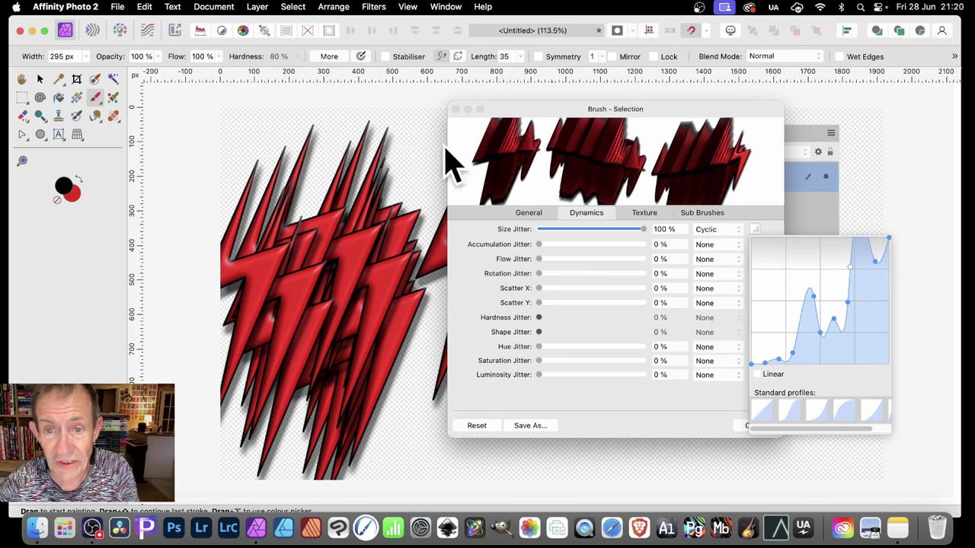
# Raise Rotation Jitter to 100% and test it with strokes, undoing the last one.
pyautogui.click(704, 434)
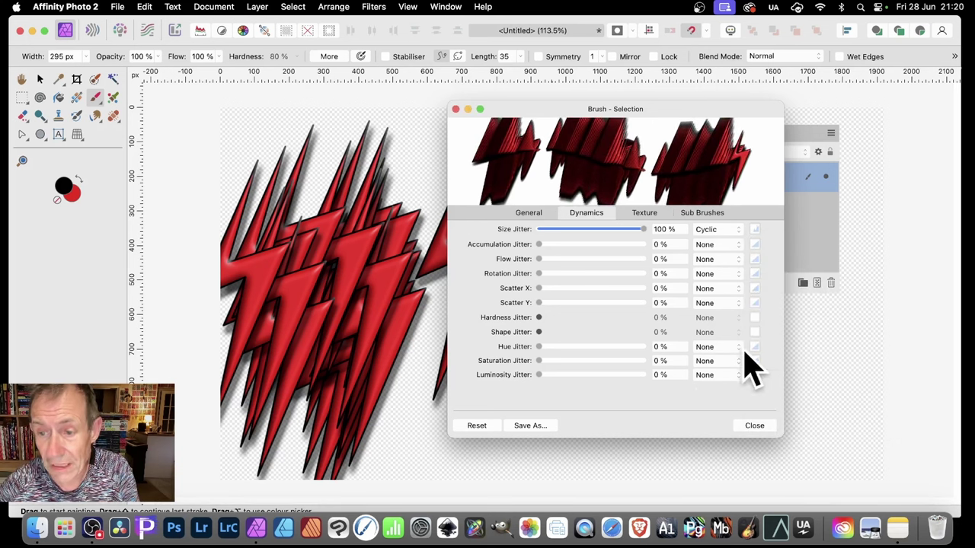
pyautogui.moveTo(550, 275)
pyautogui.mouseDown()
pyautogui.moveTo(666, 274)
pyautogui.moveTo(651, 276)
pyautogui.mouseUp()
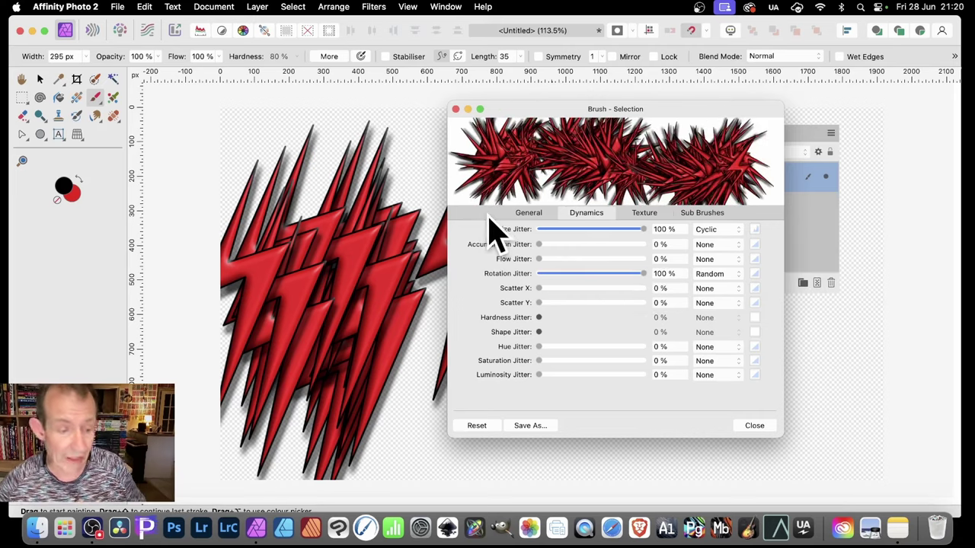
pyautogui.moveTo(340, 134)
pyautogui.mouseDown()
pyautogui.moveTo(349, 192)
pyautogui.moveTo(291, 246)
pyautogui.moveTo(358, 208)
pyautogui.moveTo(319, 251)
pyautogui.moveTo(258, 262)
pyautogui.moveTo(305, 216)
pyautogui.moveTo(358, 190)
pyautogui.moveTo(322, 309)
pyautogui.moveTo(284, 267)
pyautogui.moveTo(269, 229)
pyautogui.moveTo(317, 278)
pyautogui.moveTo(310, 354)
pyautogui.moveTo(287, 401)
pyautogui.moveTo(263, 392)
pyautogui.mouseUp()
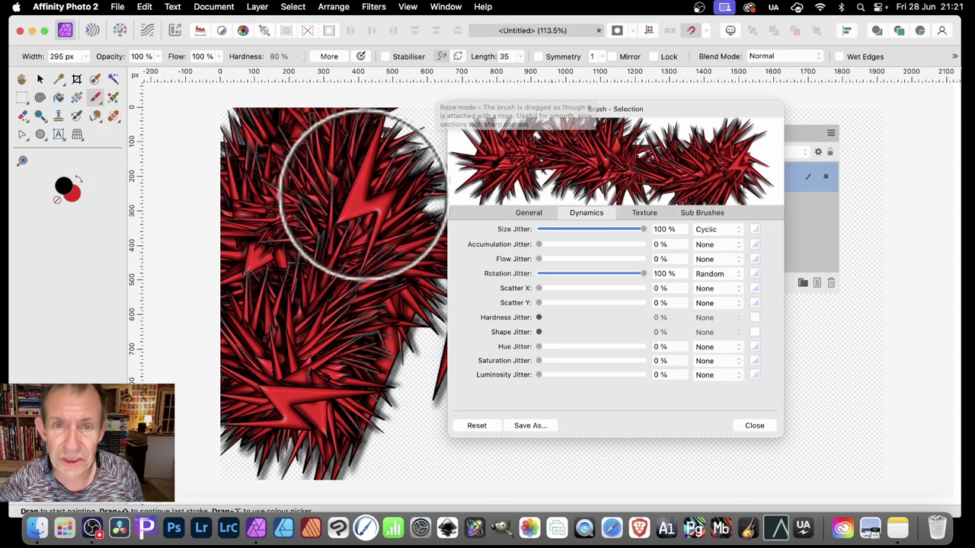
pyautogui.moveTo(362, 176); pyautogui.dragTo(370, 202)
pyautogui.press('super+z')
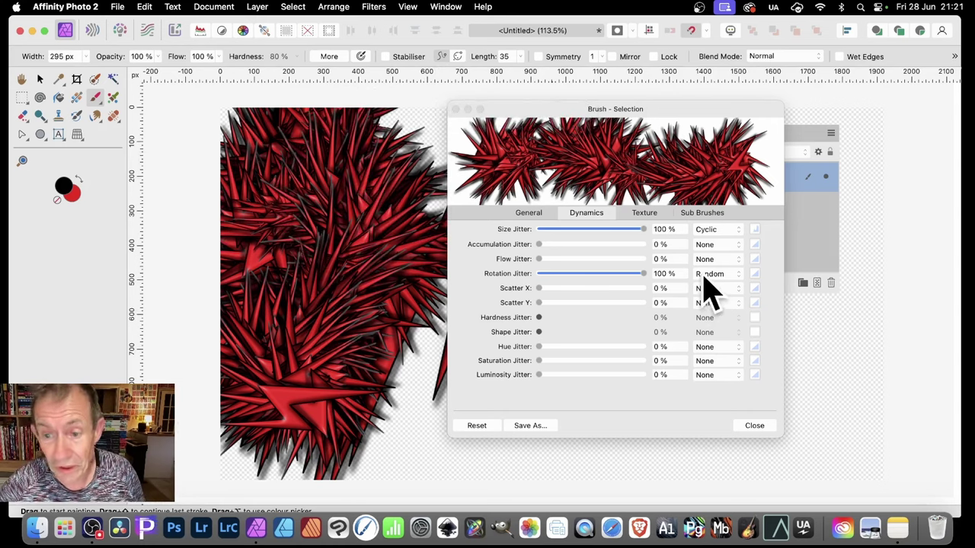
pyautogui.moveTo(627, 118); pyautogui.dragTo(688, 92)
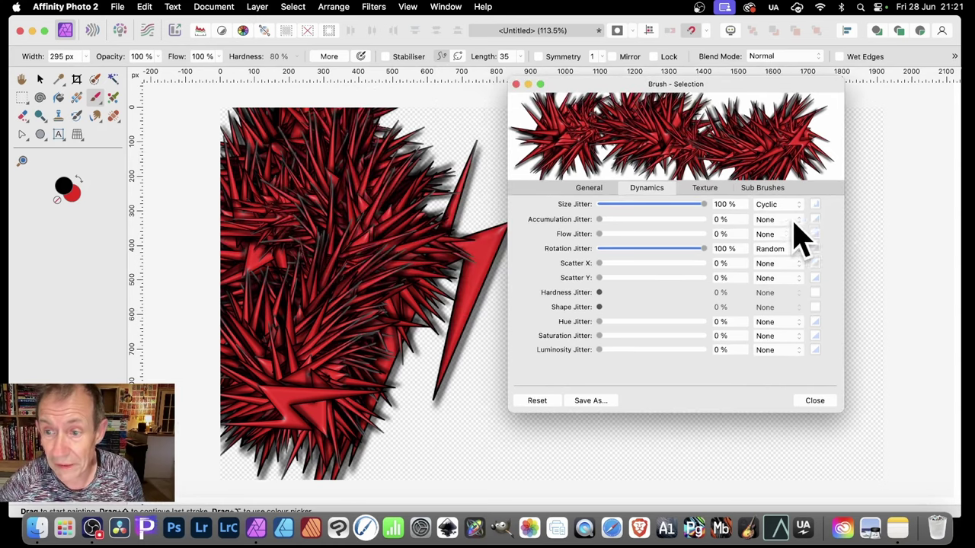
# Switch Rotation Jitter's controller to Cyclic and reshape its response curve into an S-like line.
pyautogui.click(783, 249)
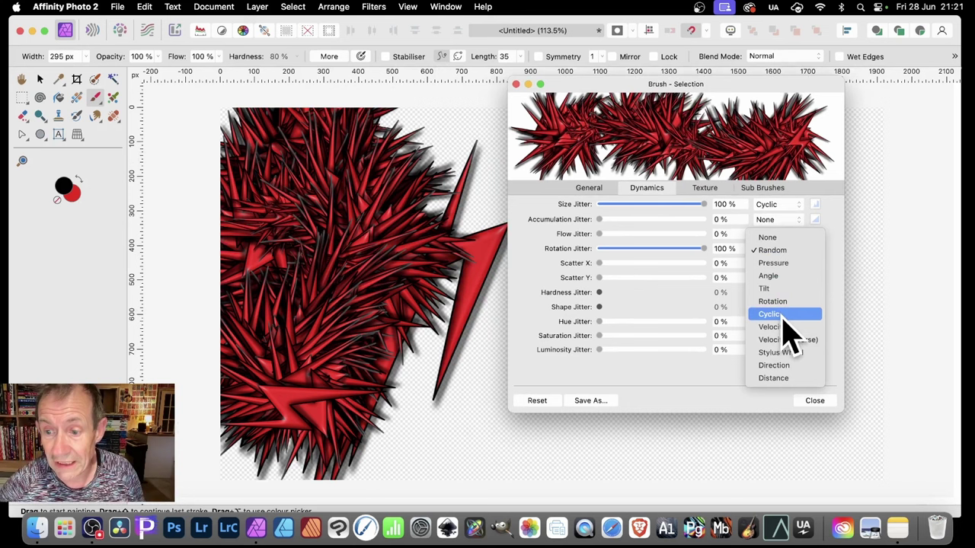
pyautogui.click(784, 314)
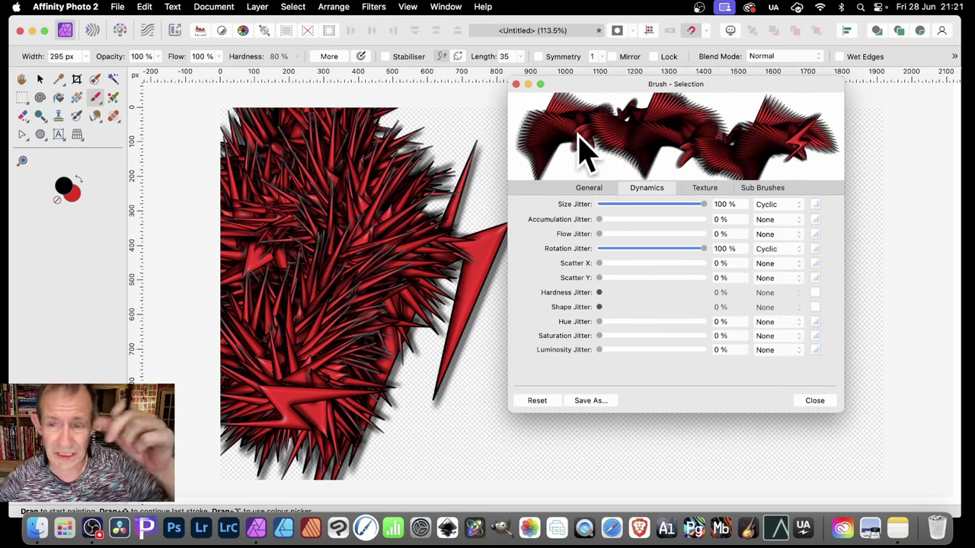
pyautogui.click(815, 249)
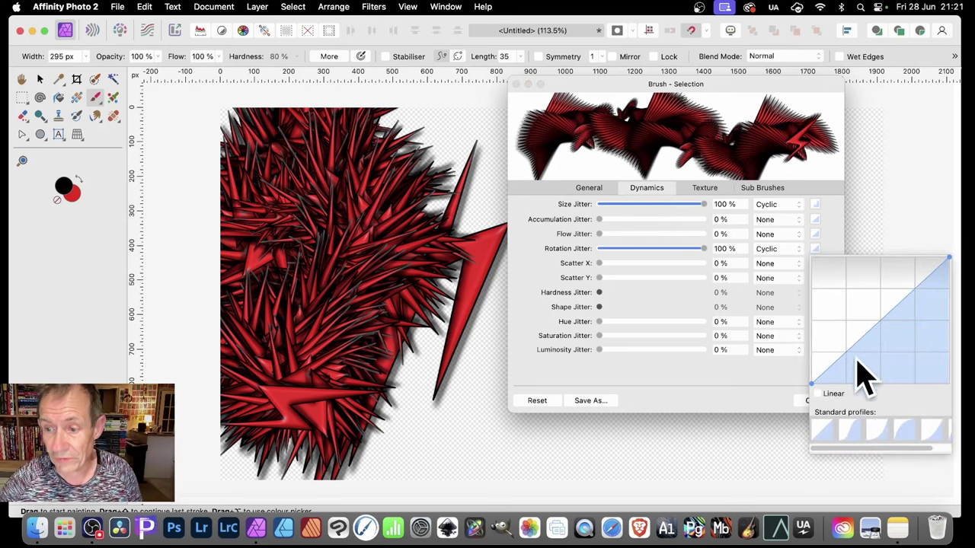
pyautogui.moveTo(853, 350); pyautogui.dragTo(840, 329)
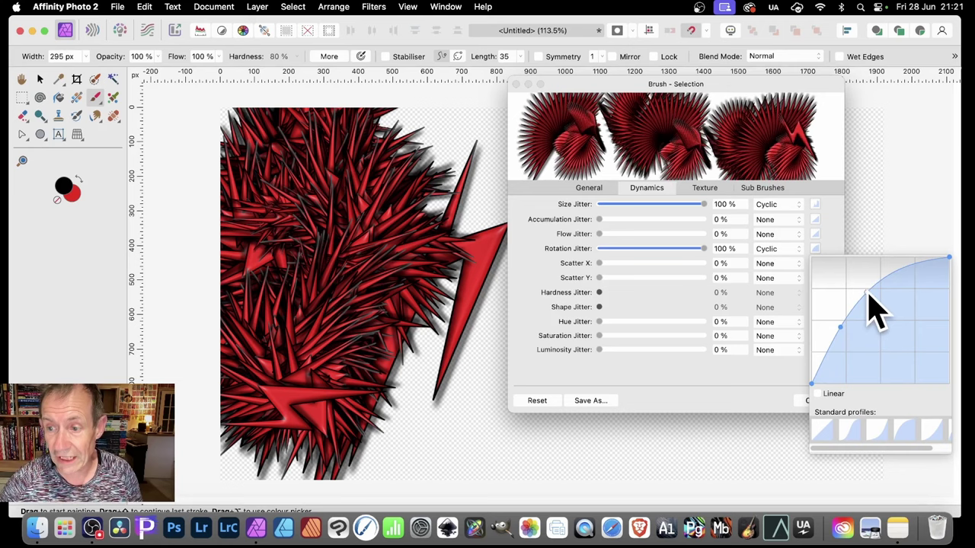
pyautogui.moveTo(866, 289)
pyautogui.mouseDown()
pyautogui.moveTo(876, 327)
pyautogui.moveTo(876, 258)
pyautogui.moveTo(882, 315)
pyautogui.mouseUp()
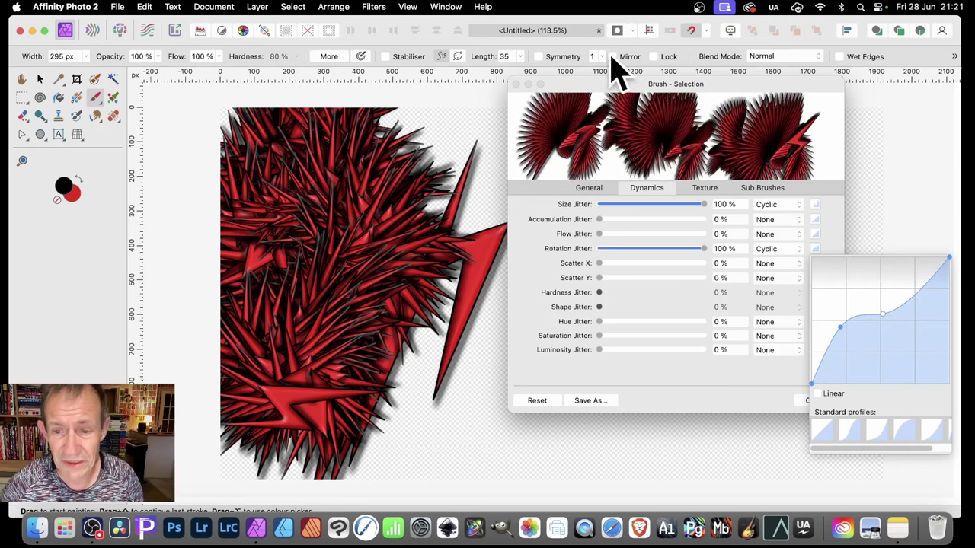
pyautogui.click(611, 369)
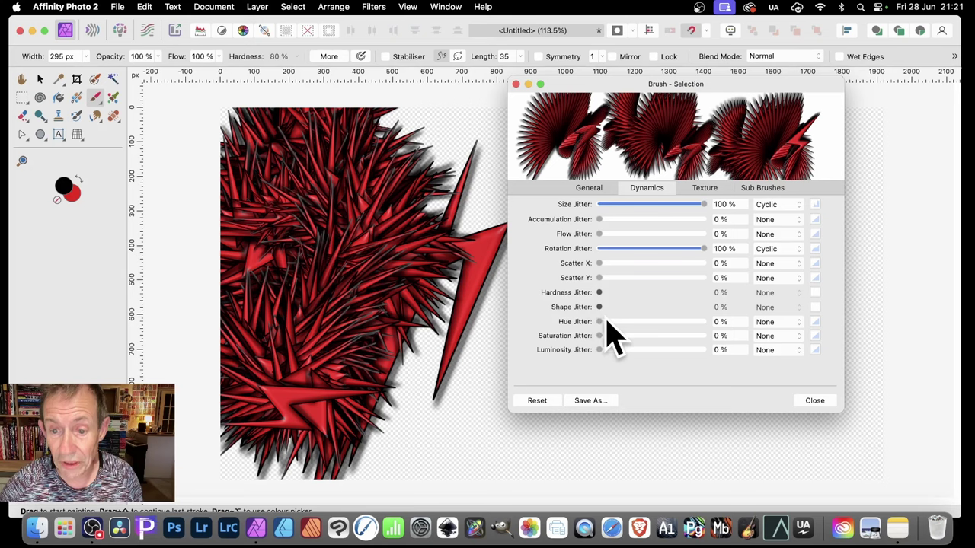
# Set Hue Jitter to 100% Cyclic and bend its curve with a rise and a dip.
pyautogui.moveTo(607, 322); pyautogui.dragTo(714, 320)
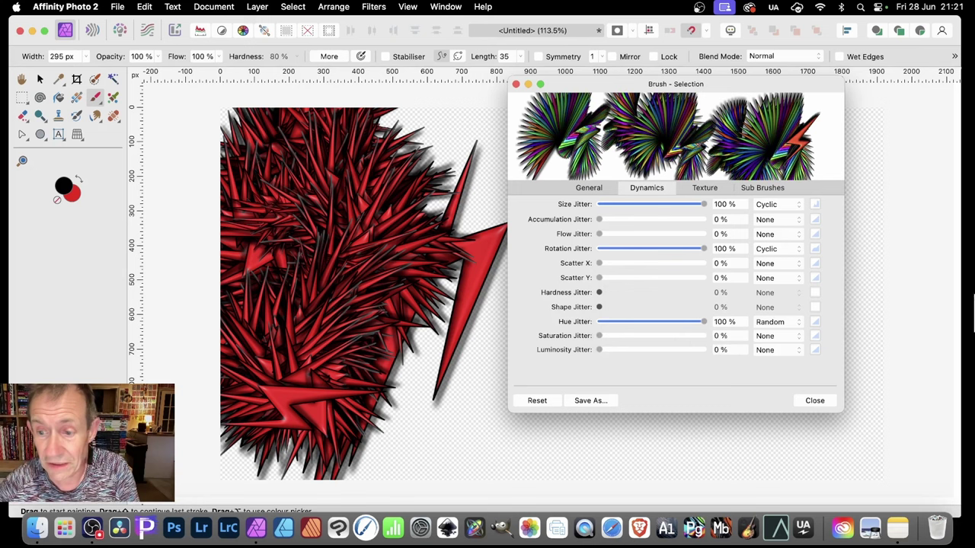
pyautogui.click(779, 323)
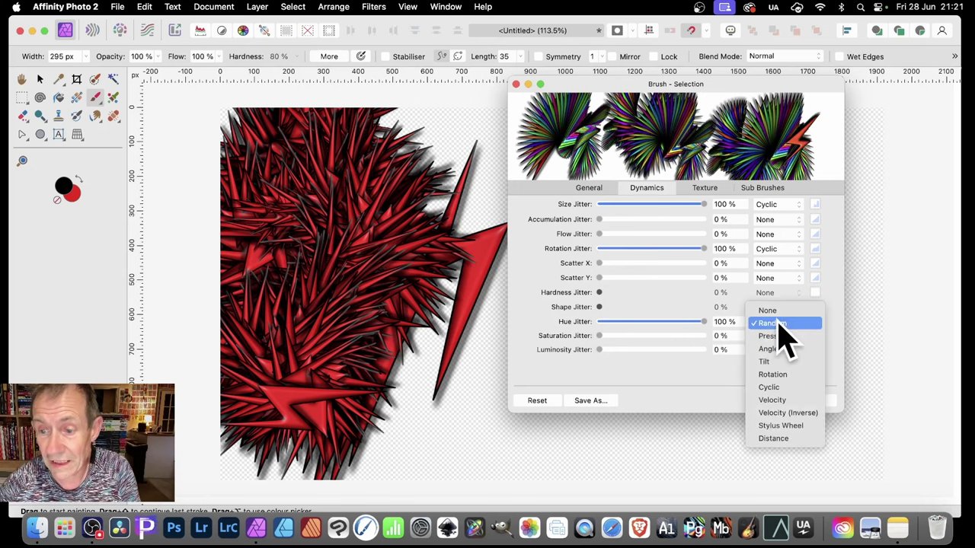
pyautogui.click(777, 389)
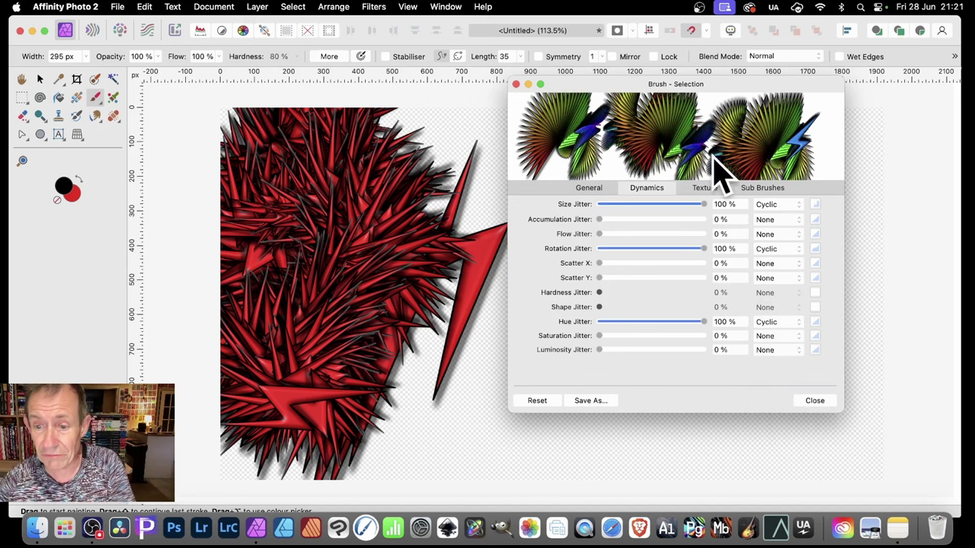
pyautogui.click(816, 323)
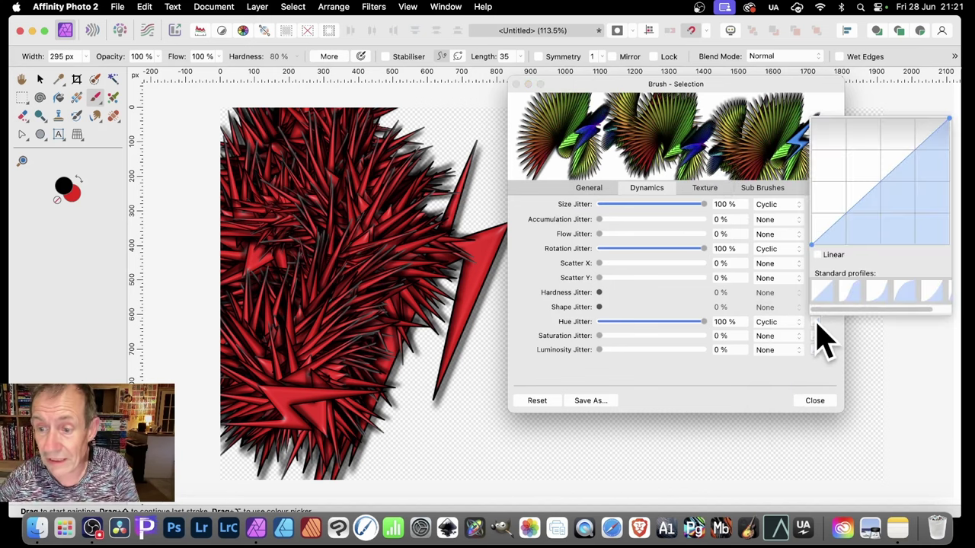
pyautogui.moveTo(843, 220)
pyautogui.mouseDown()
pyautogui.moveTo(831, 190)
pyautogui.moveTo(851, 235)
pyautogui.moveTo(823, 181)
pyautogui.moveTo(837, 190)
pyautogui.mouseUp()
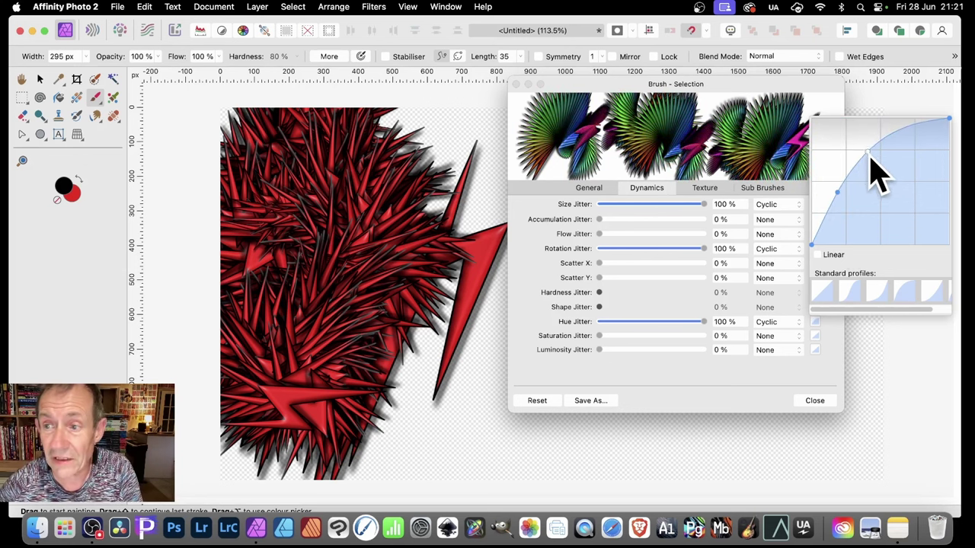
pyautogui.moveTo(869, 154); pyautogui.dragTo(877, 194)
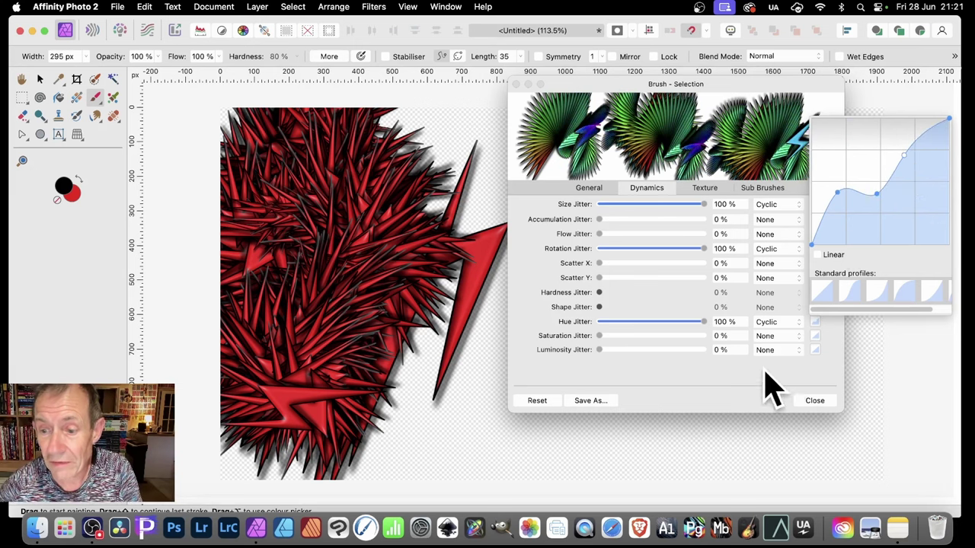
pyautogui.click(784, 398)
# Close the brush settings and paint multicoloured fan strokes across the whole canvas.
pyautogui.click(813, 402)
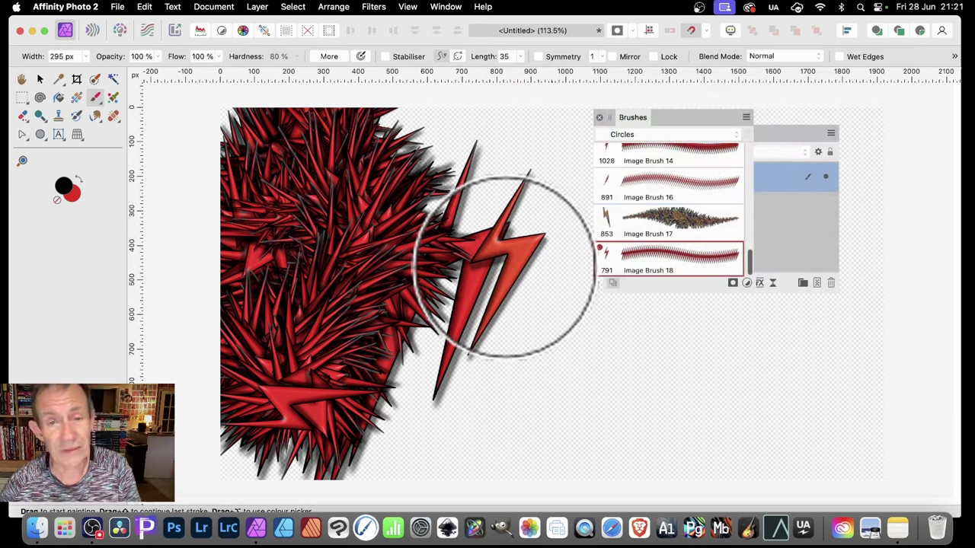
pyautogui.moveTo(502, 267)
pyautogui.mouseDown()
pyautogui.moveTo(469, 151)
pyautogui.moveTo(413, 186)
pyautogui.moveTo(391, 182)
pyautogui.moveTo(348, 234)
pyautogui.moveTo(387, 162)
pyautogui.moveTo(327, 131)
pyautogui.moveTo(330, 261)
pyautogui.moveTo(261, 379)
pyautogui.moveTo(368, 217)
pyautogui.moveTo(307, 239)
pyautogui.moveTo(454, 144)
pyautogui.moveTo(506, 166)
pyautogui.moveTo(655, 131)
pyautogui.moveTo(736, 132)
pyautogui.moveTo(681, 259)
pyautogui.moveTo(826, 206)
pyautogui.moveTo(859, 125)
pyautogui.moveTo(871, 325)
pyautogui.moveTo(831, 383)
pyautogui.moveTo(615, 321)
pyautogui.moveTo(521, 378)
pyautogui.moveTo(443, 383)
pyautogui.moveTo(468, 313)
pyautogui.moveTo(407, 403)
pyautogui.moveTo(379, 481)
pyautogui.moveTo(460, 224)
pyautogui.moveTo(317, 444)
pyautogui.moveTo(266, 392)
pyautogui.moveTo(372, 294)
pyautogui.moveTo(583, 331)
pyautogui.moveTo(709, 383)
pyautogui.moveTo(770, 370)
pyautogui.moveTo(750, 363)
pyautogui.moveTo(793, 412)
pyautogui.moveTo(838, 435)
pyautogui.moveTo(774, 390)
pyautogui.moveTo(655, 406)
pyautogui.moveTo(433, 147)
pyautogui.mouseUp()
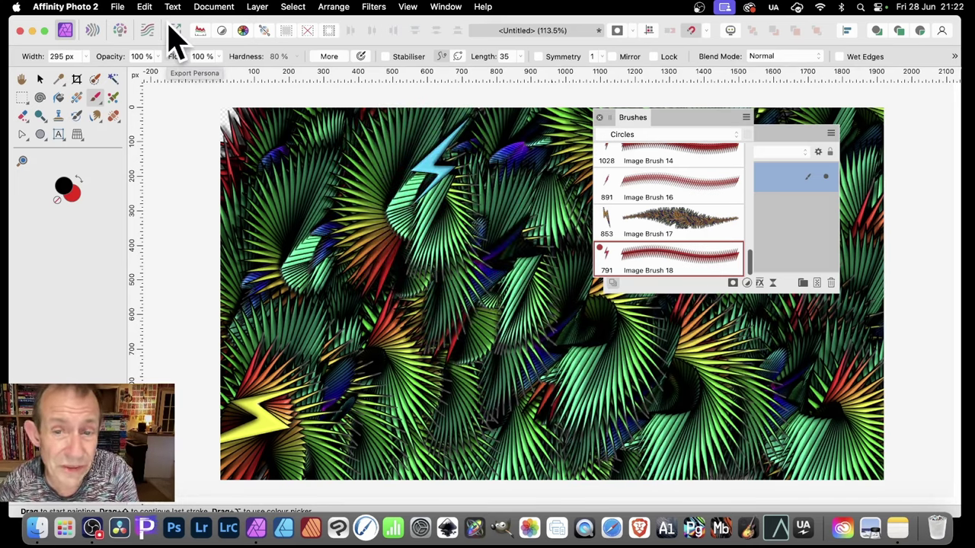
# Apply a Distort > Mirror filter with 2 mirrors to the painted canvas.
pyautogui.click(383, 7)
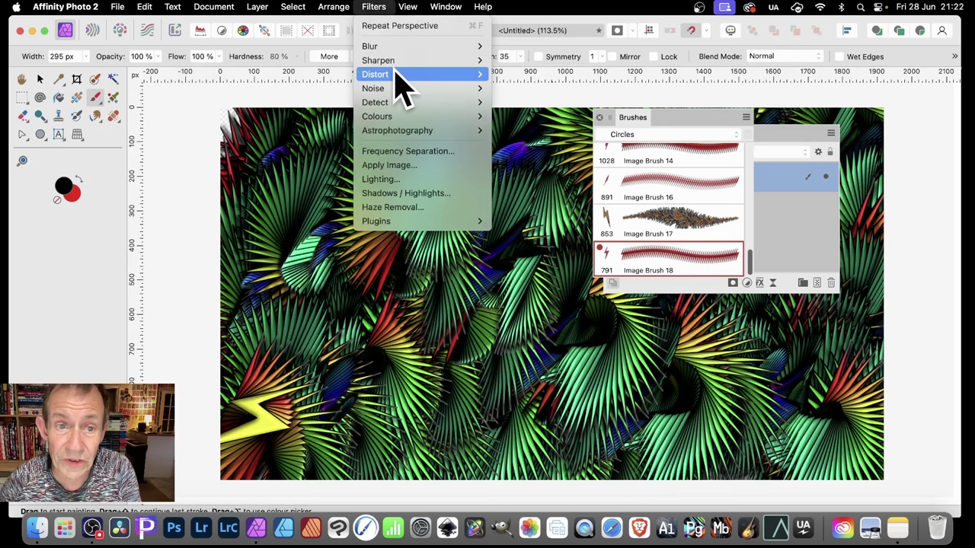
pyautogui.moveTo(395, 75)
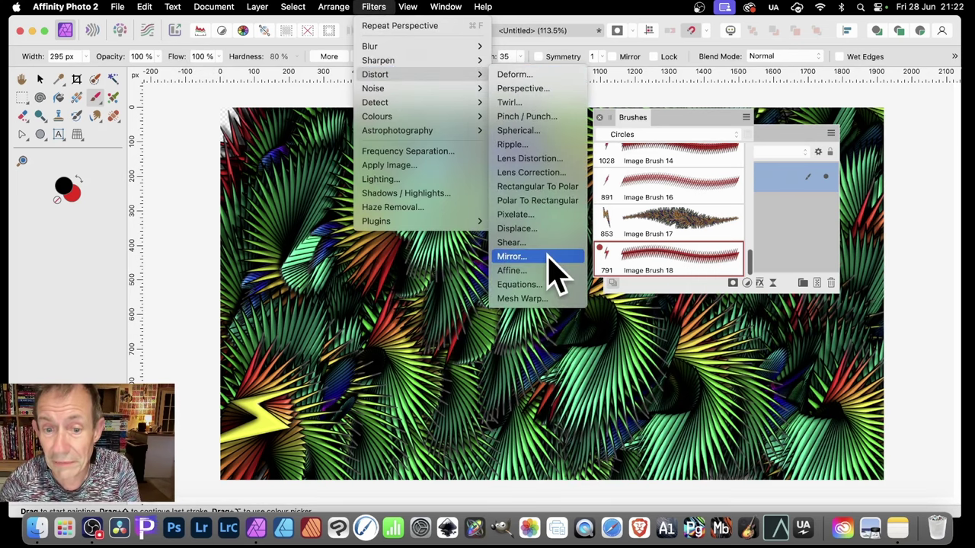
pyautogui.click(512, 257)
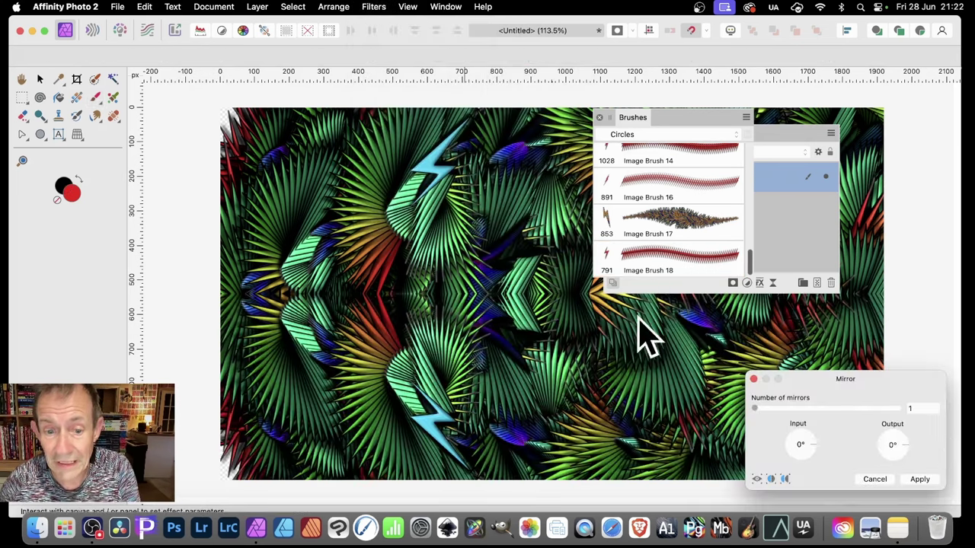
pyautogui.click(764, 409)
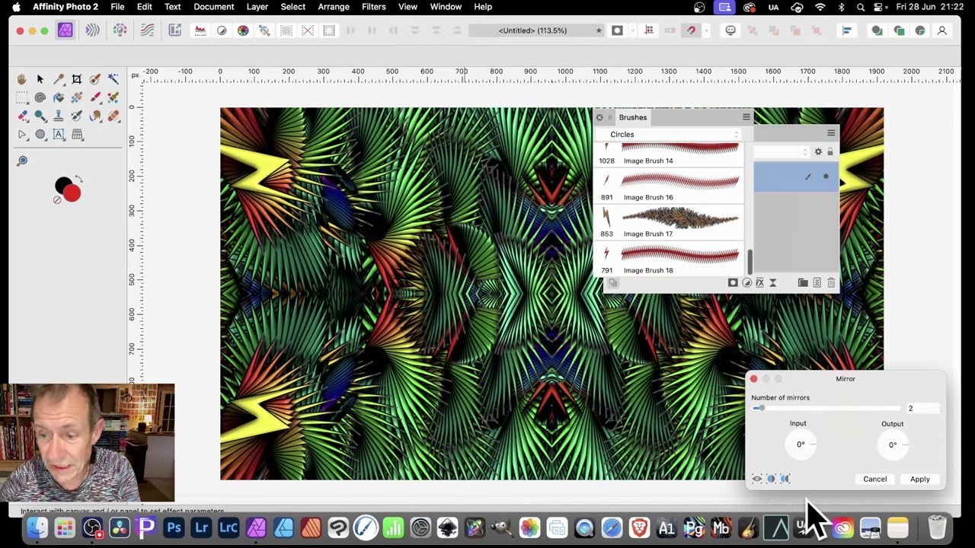
pyautogui.click(920, 480)
pyautogui.click(670, 258)
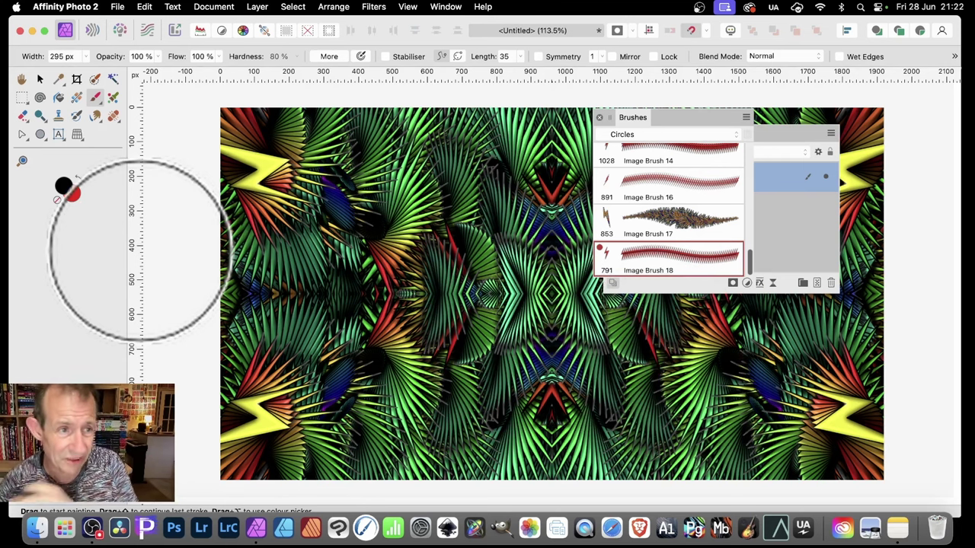
# Delete the painted pixel layer to leave an empty transparent canvas, and pick the Pen Tool.
pyautogui.click(40, 79)
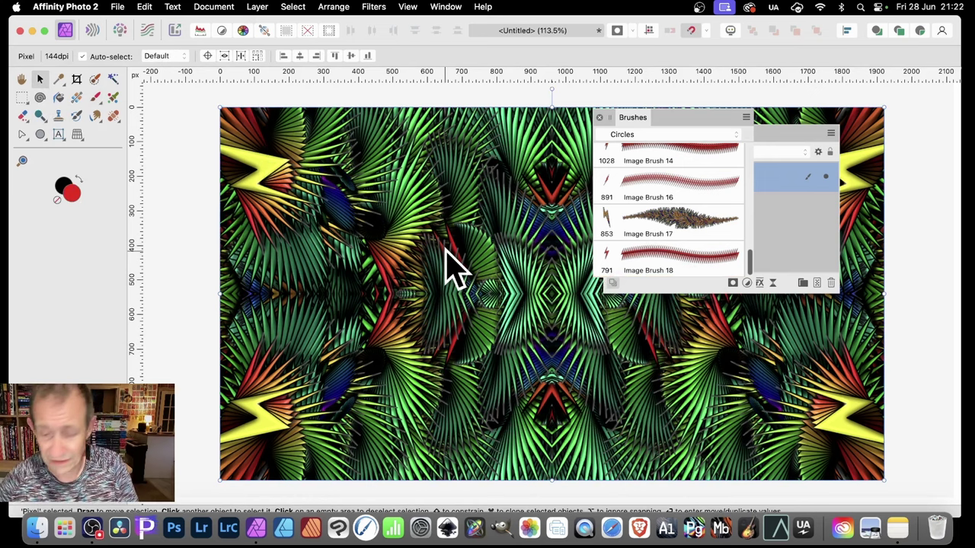
pyautogui.press('Delete')
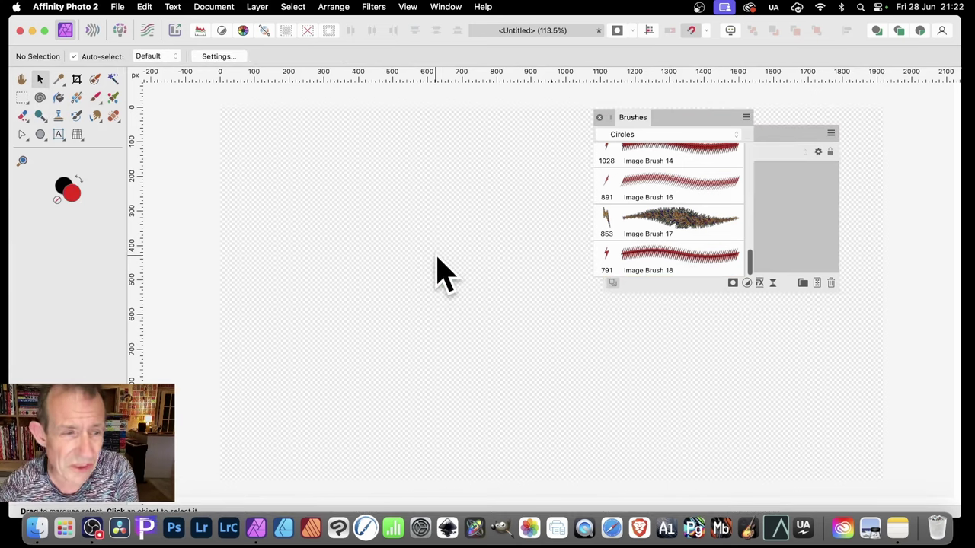
pyautogui.click(29, 142)
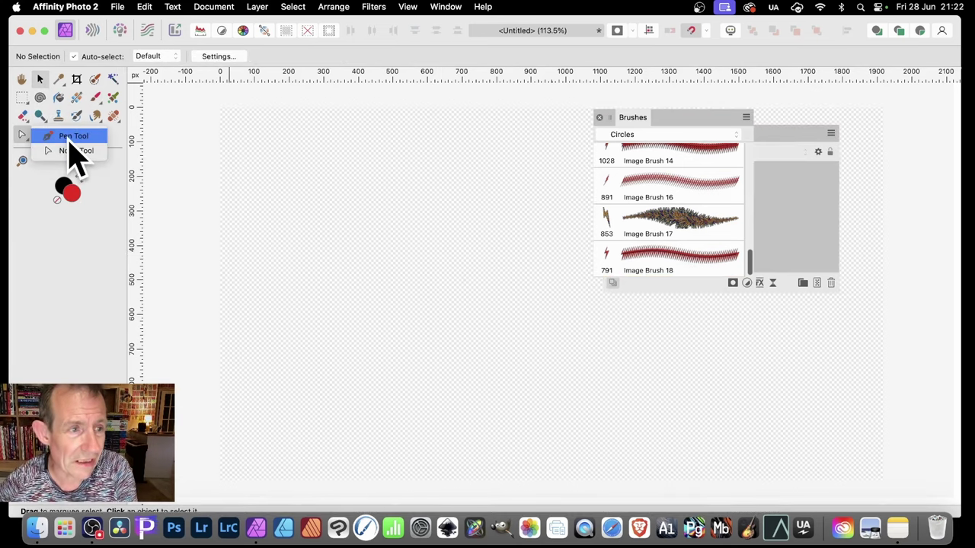
pyautogui.click(74, 137)
# Draw a closed zigzag lightning-bolt outline, starting and ending at the top point.
pyautogui.click(394, 166)
pyautogui.click(376, 262)
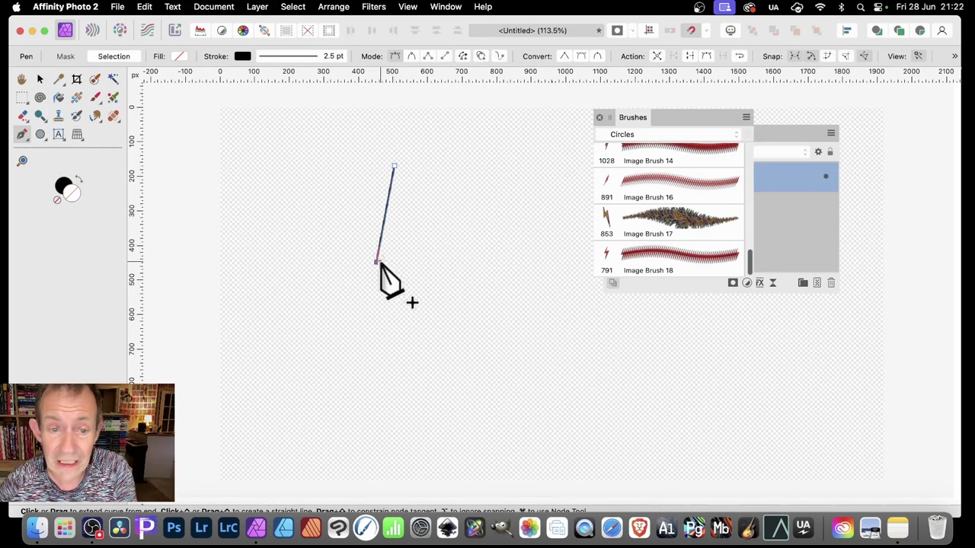
pyautogui.moveTo(378, 263); pyautogui.dragTo(398, 242)
pyautogui.click(395, 321)
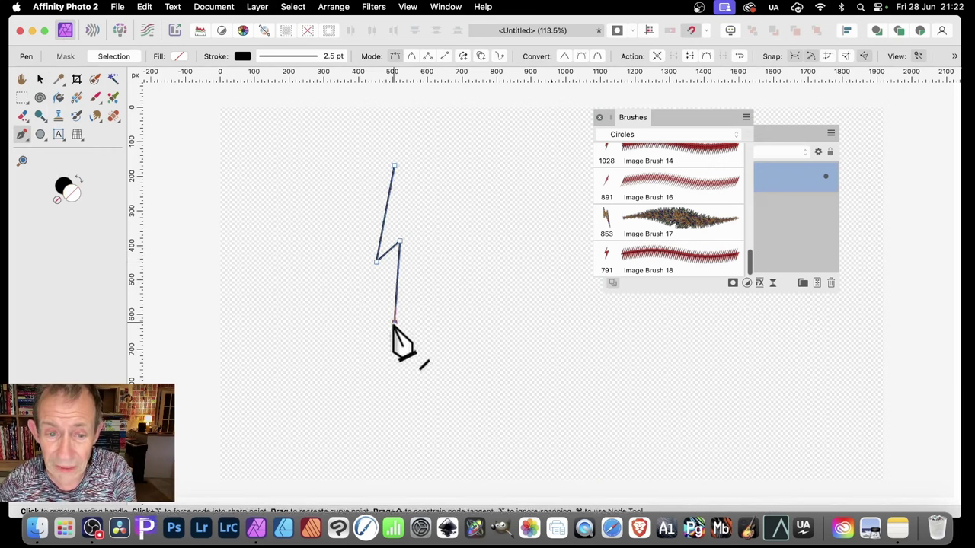
pyautogui.click(419, 287)
pyautogui.click(413, 431)
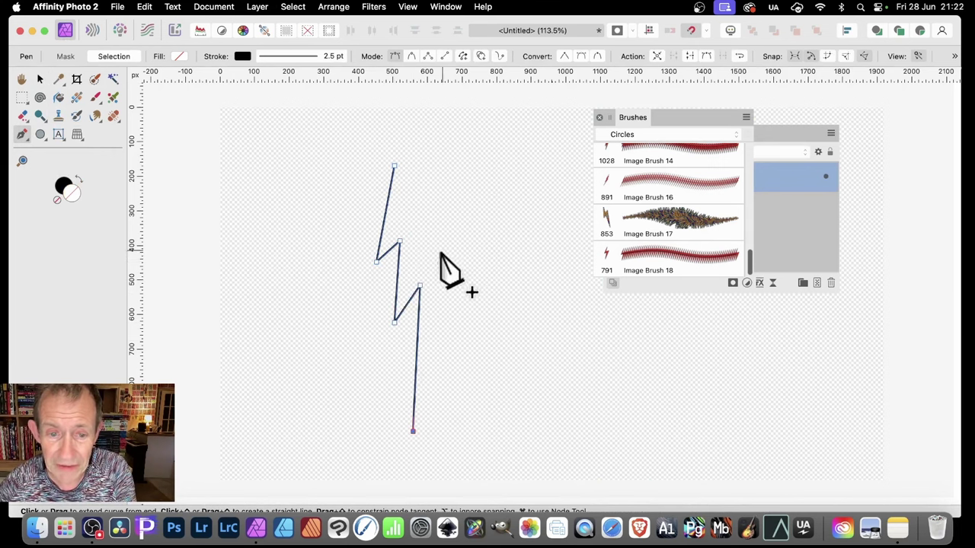
pyautogui.click(440, 241)
pyautogui.click(409, 270)
pyautogui.click(411, 204)
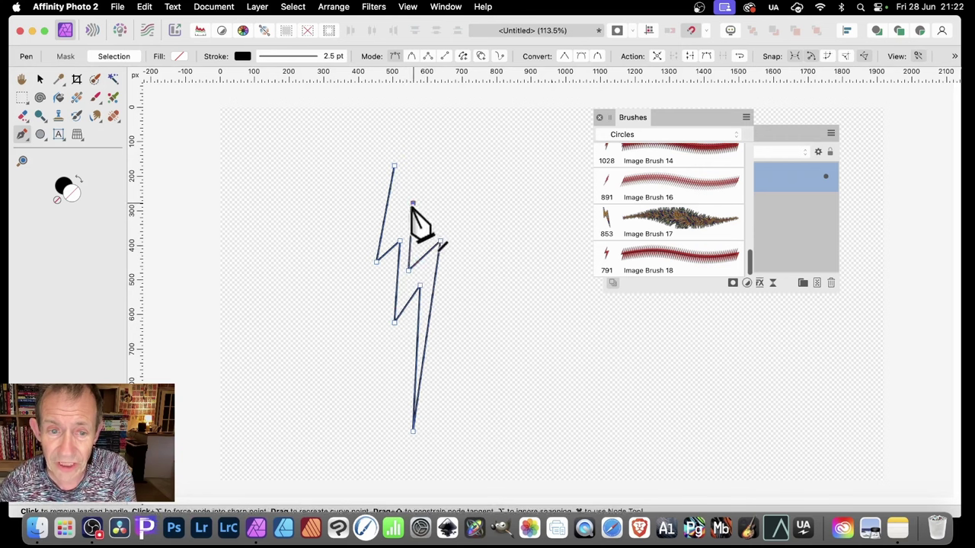
pyautogui.click(393, 166)
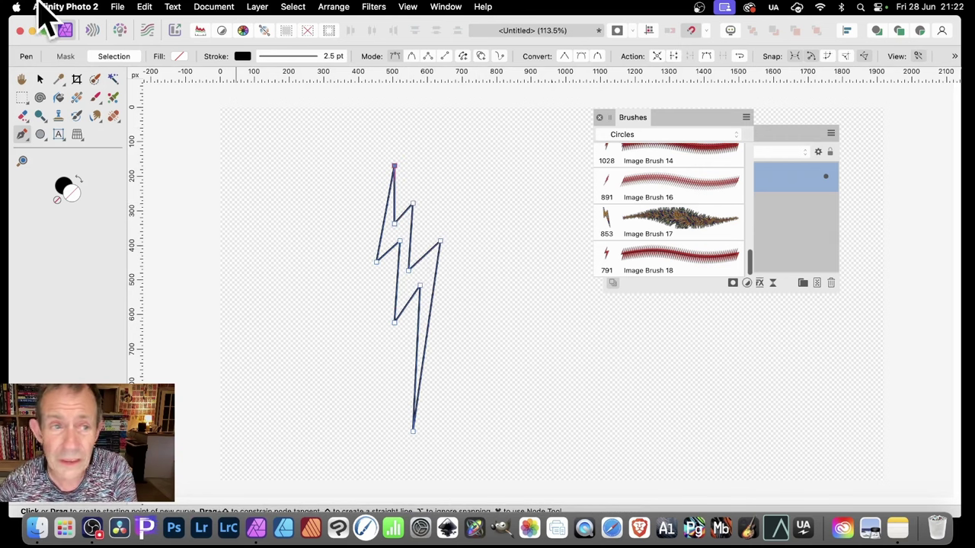
# Fill the bolt with the yellow-green-purple gradient swatch after trying a rainbow one.
pyautogui.click(177, 58)
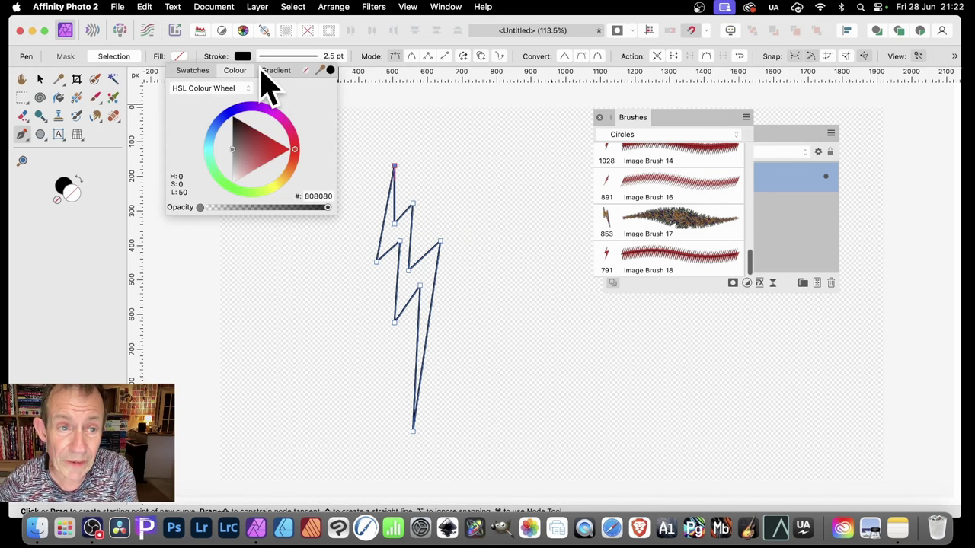
pyautogui.click(192, 71)
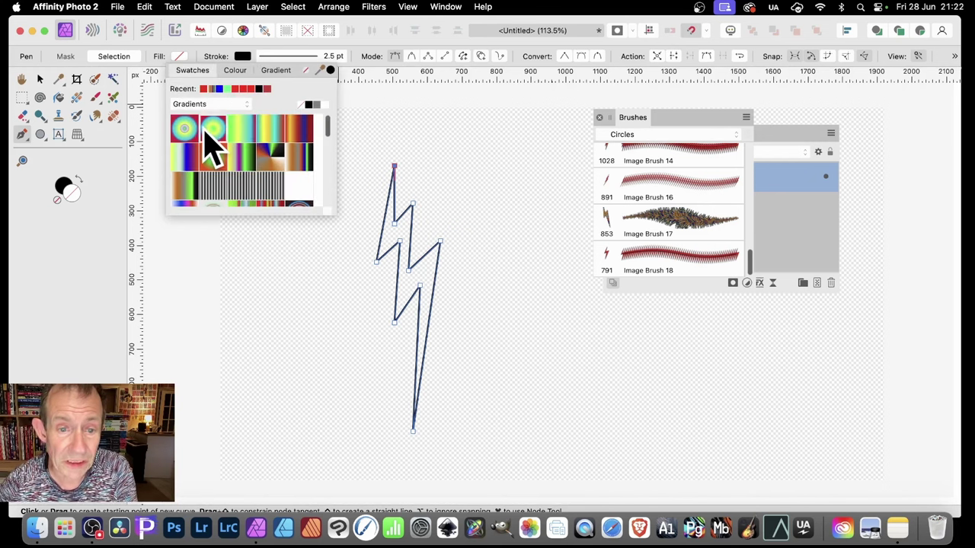
pyautogui.click(214, 136)
pyautogui.click(251, 148)
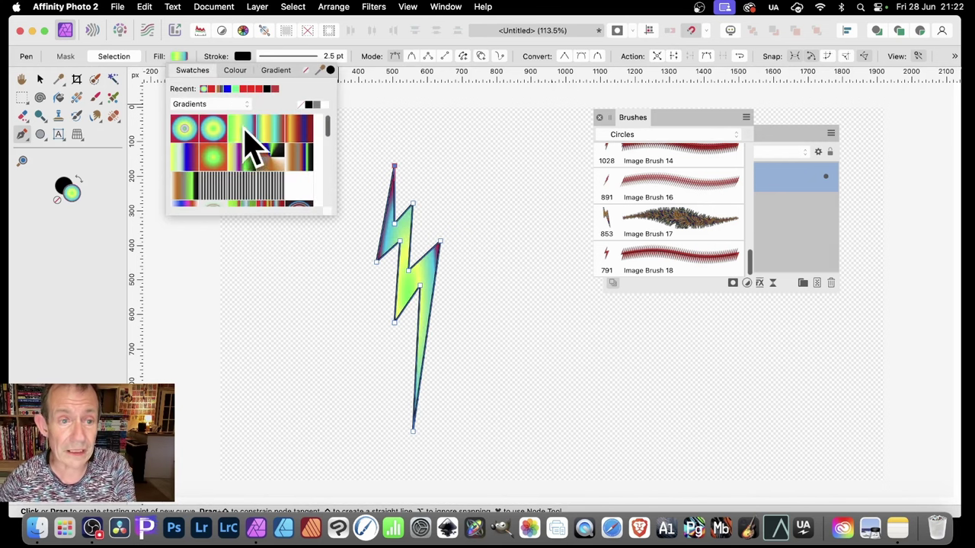
pyautogui.click(257, 170)
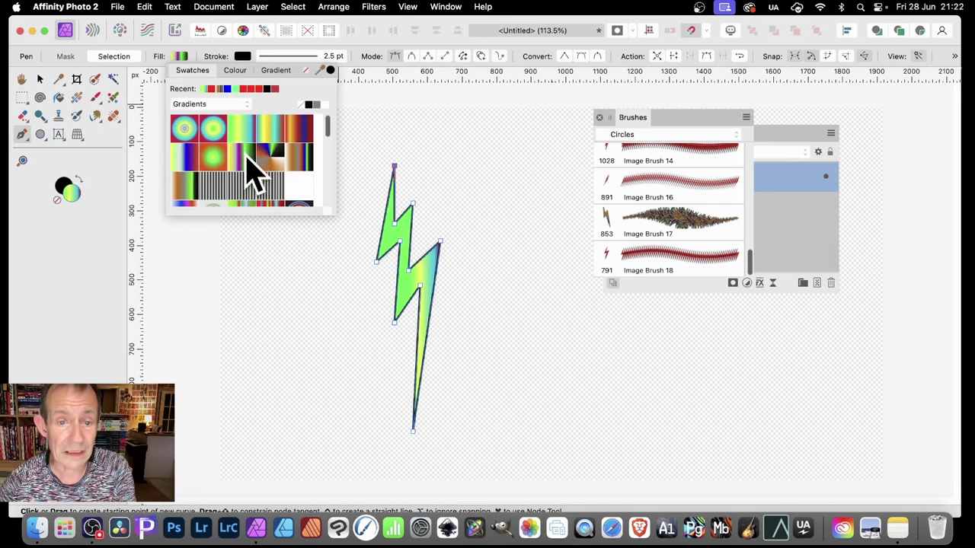
# Run the gradient vertically top to bottom down the bolt, then reselect the bolt with Move.
pyautogui.click(76, 97)
pyautogui.moveTo(401, 165)
pyautogui.mouseDown()
pyautogui.moveTo(401, 300)
pyautogui.moveTo(380, 453)
pyautogui.mouseUp()
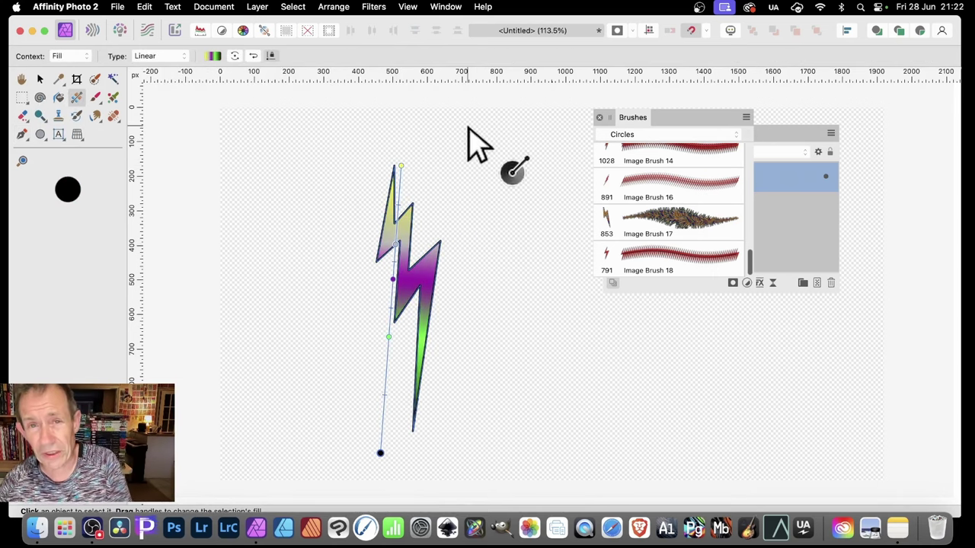
pyautogui.click(40, 81)
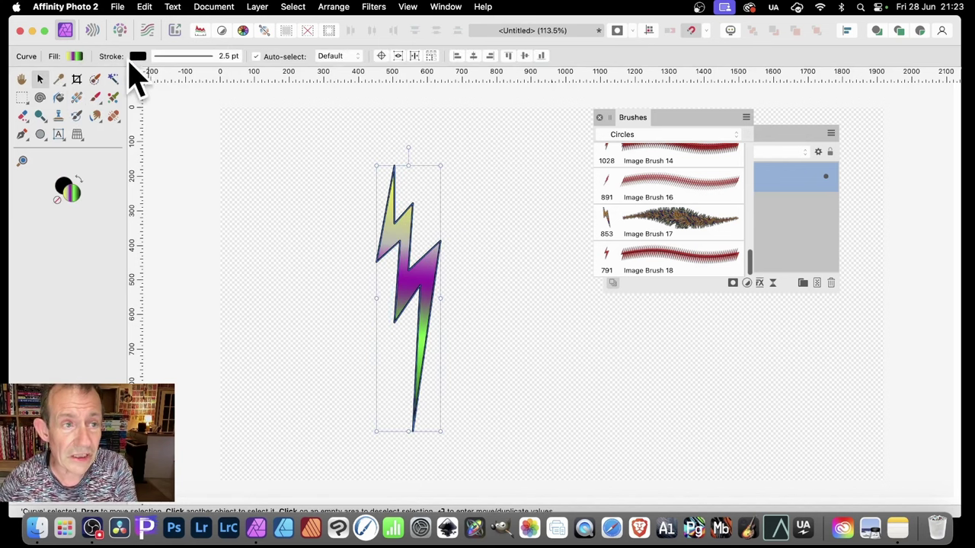
# Give the bolt a 7 pt dashed outline with dash 0.6, gap 4 and phase 2.
pyautogui.click(217, 58)
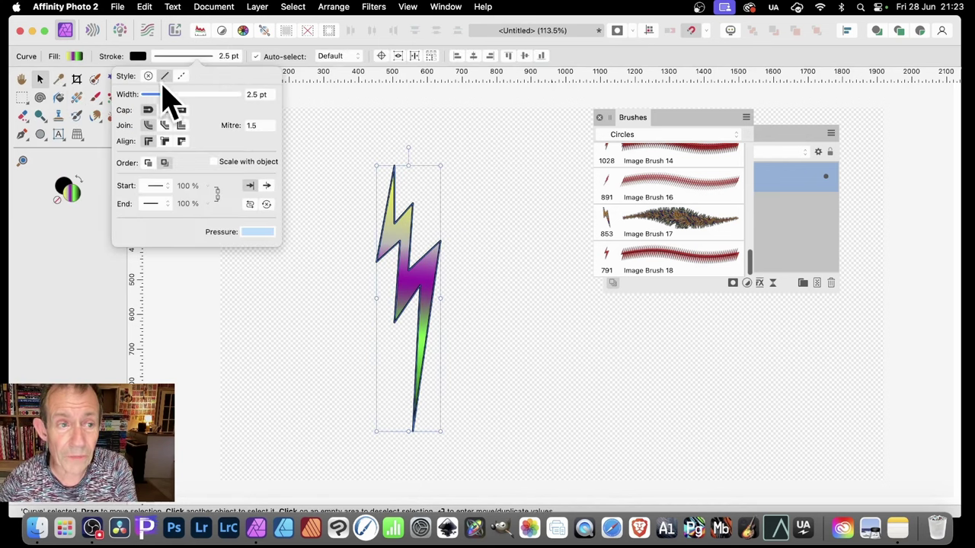
pyautogui.moveTo(164, 95); pyautogui.dragTo(185, 97)
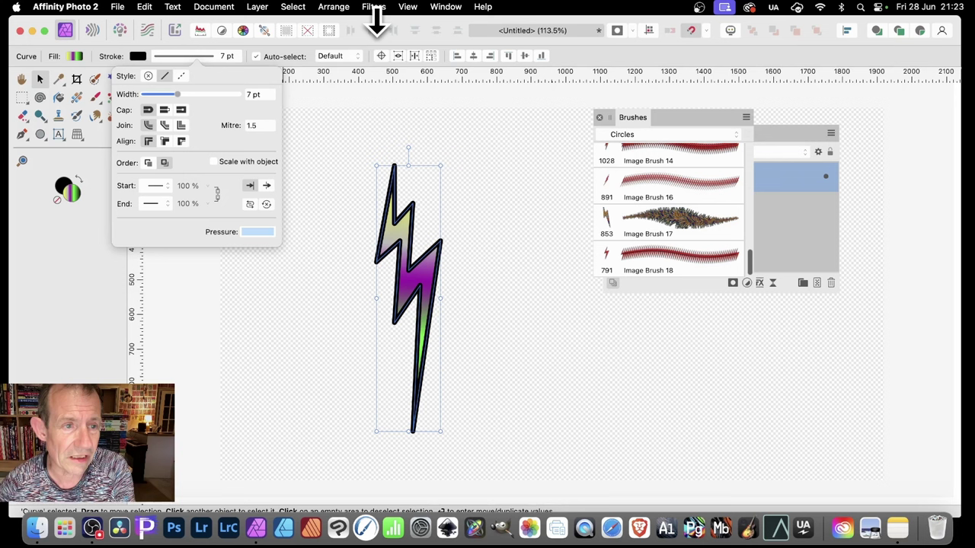
pyautogui.click(182, 76)
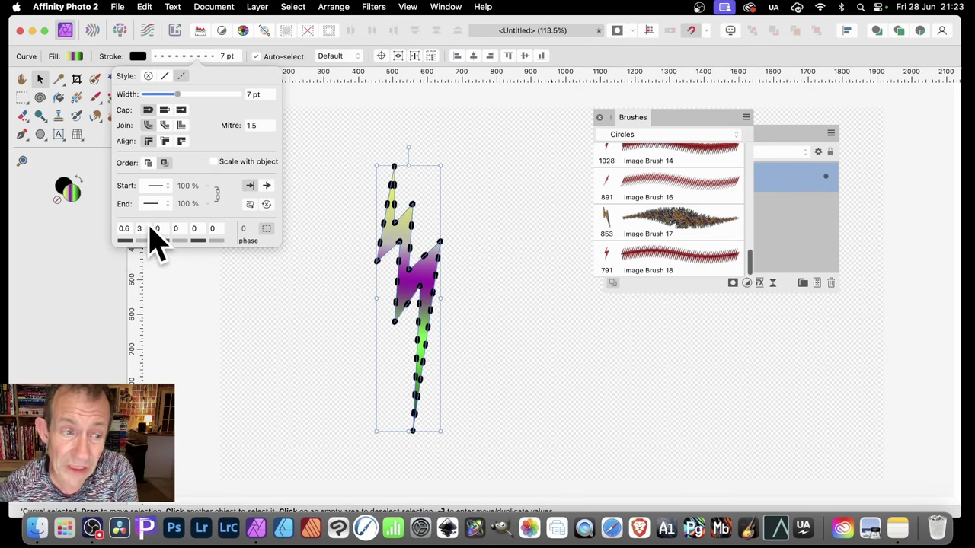
pyautogui.press('Tab')
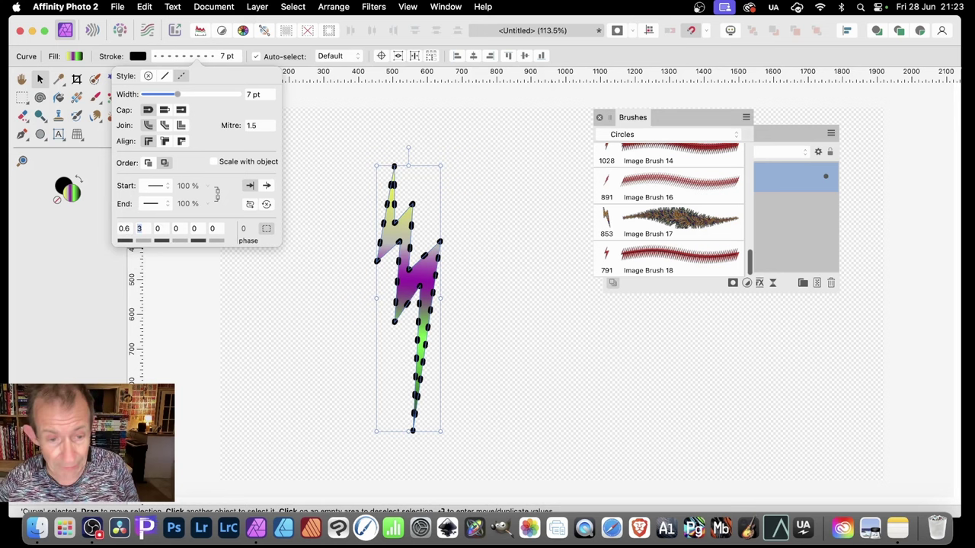
pyautogui.write('4')
pyautogui.press('Tab')
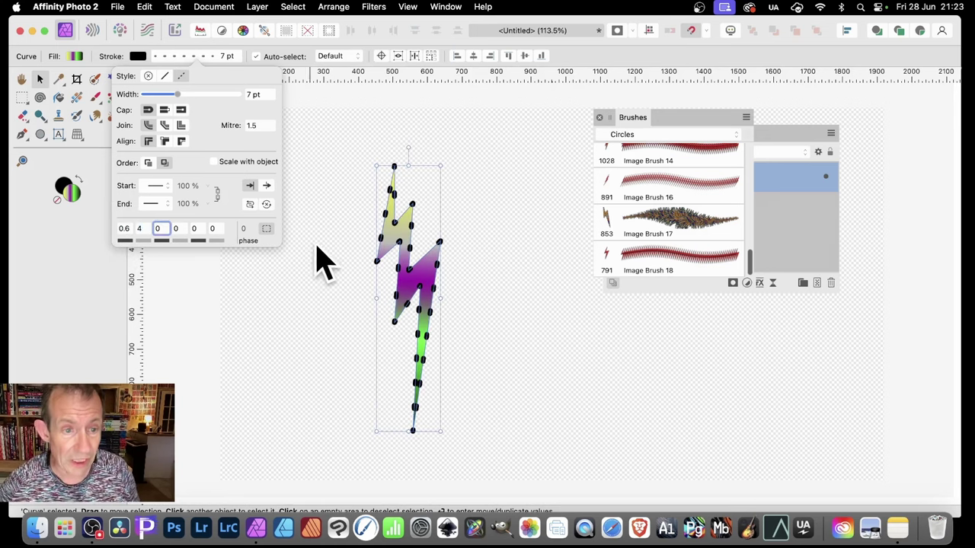
pyautogui.click(249, 228)
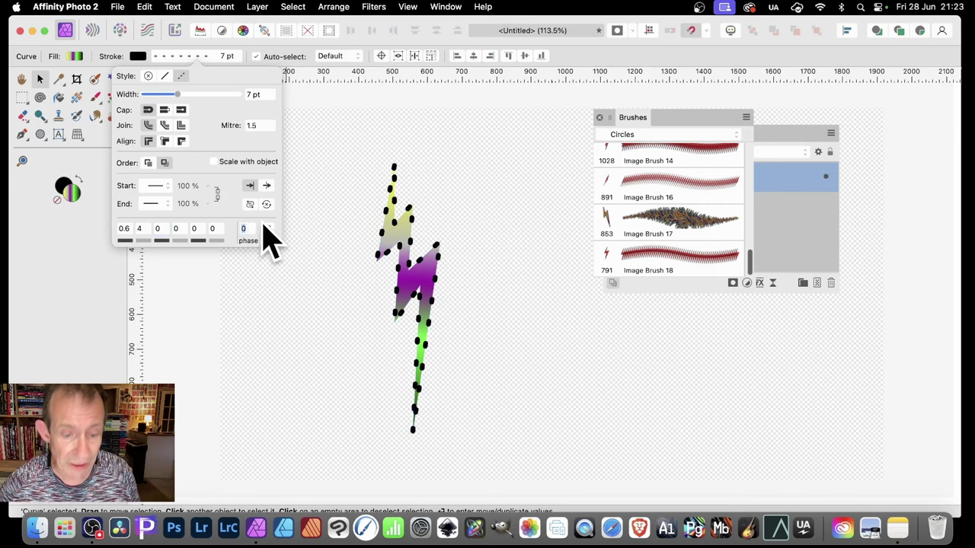
pyautogui.press('Tab')
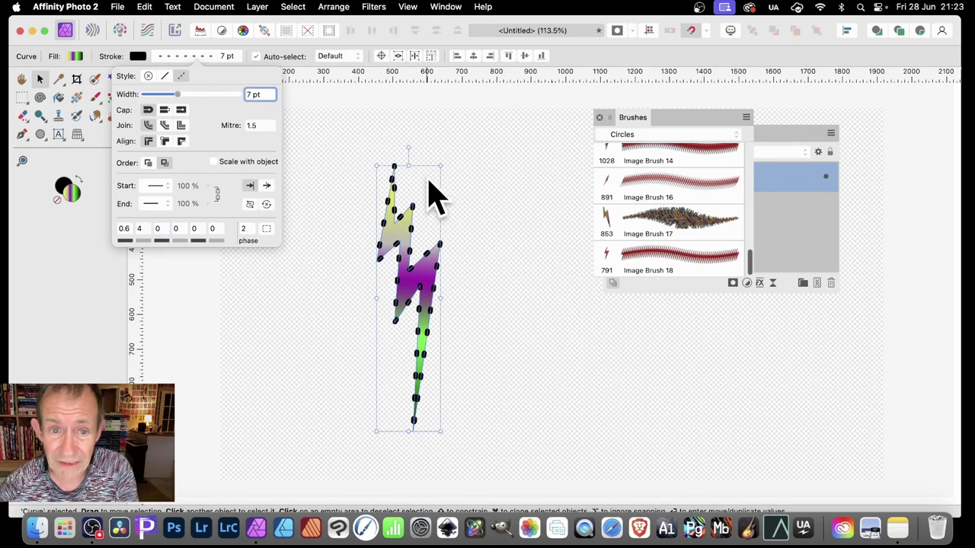
pyautogui.click(794, 183)
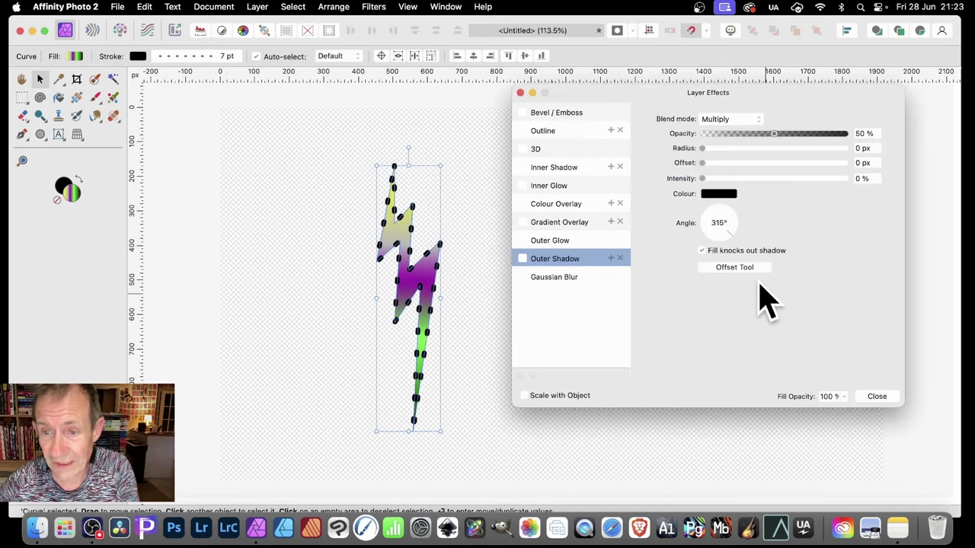
# Add an outer shadow with 20 px radius, 27.5 px offset and 69% intensity.
pyautogui.click(524, 259)
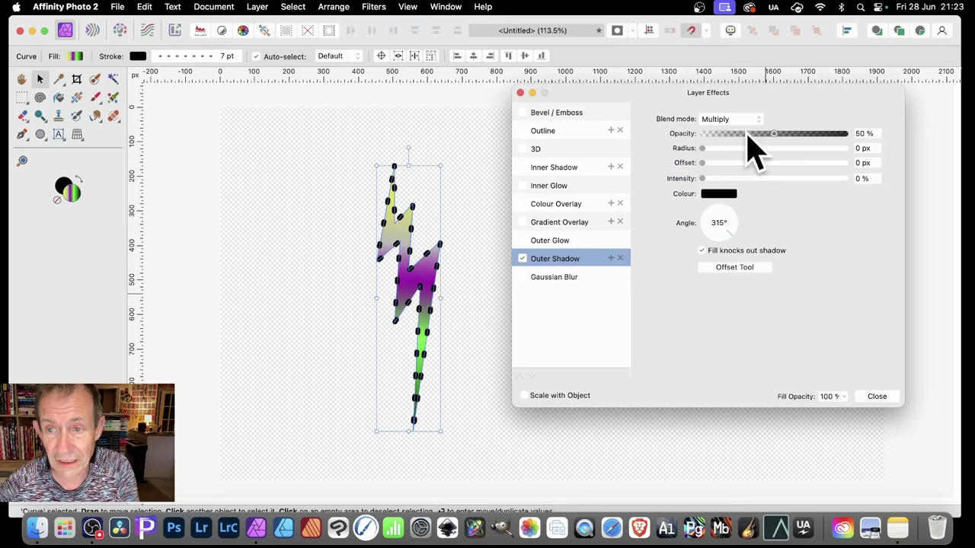
pyautogui.moveTo(704, 147); pyautogui.dragTo(801, 179)
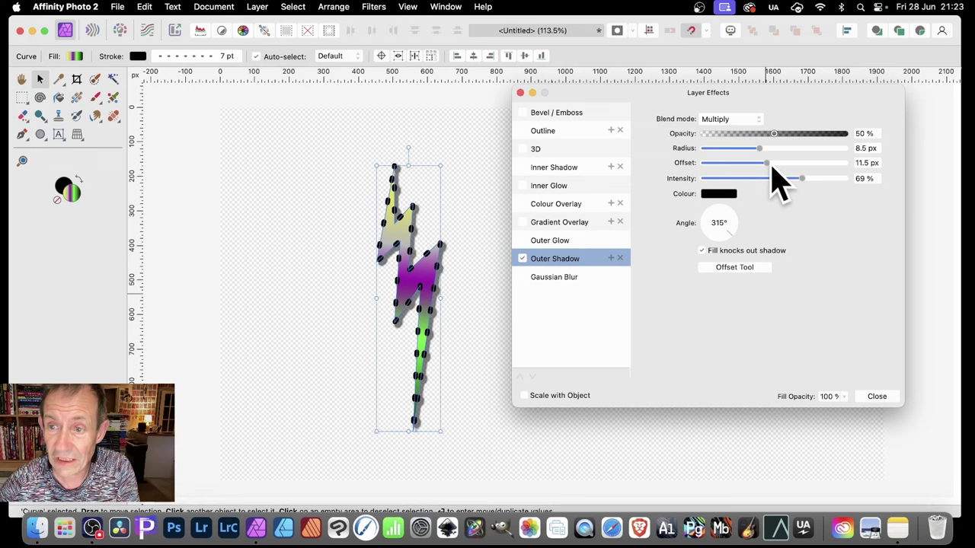
pyautogui.moveTo(769, 164); pyautogui.dragTo(783, 149)
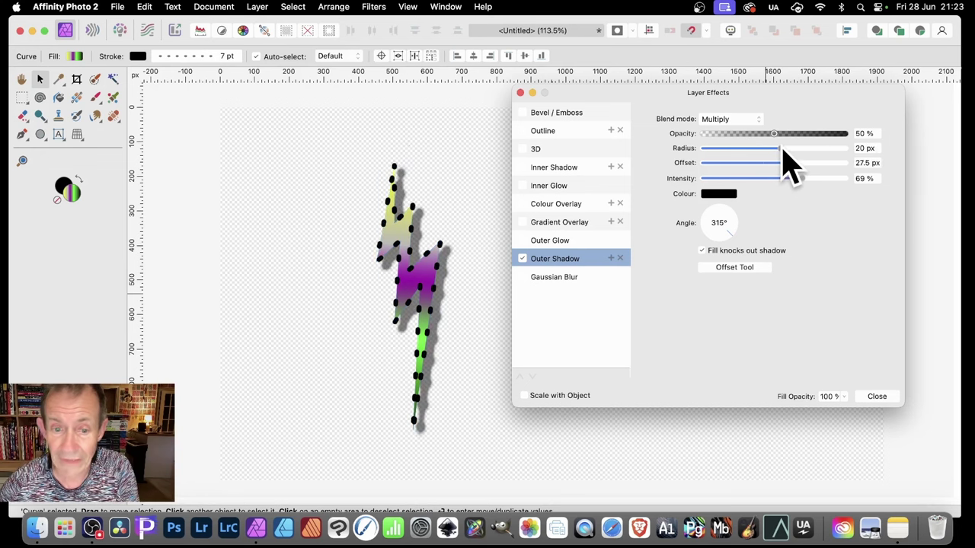
# Add a 3D effect with 9.2 px radius and close Layer Effects.
pyautogui.click(523, 149)
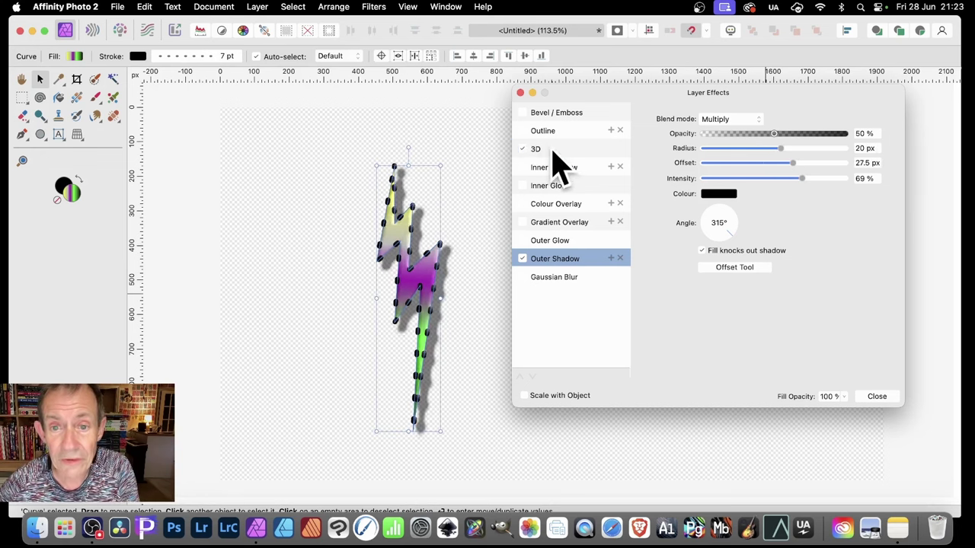
pyautogui.click(560, 149)
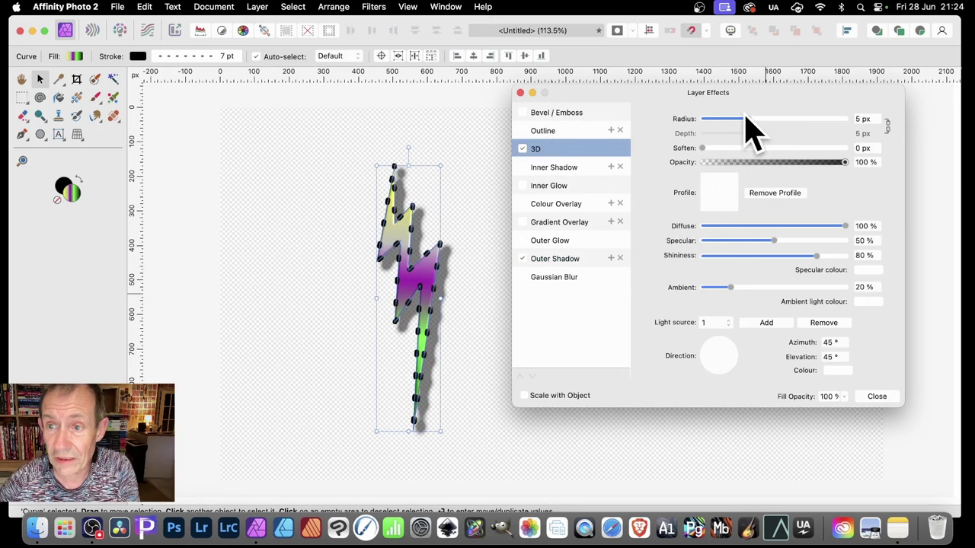
pyautogui.moveTo(747, 119); pyautogui.dragTo(765, 120)
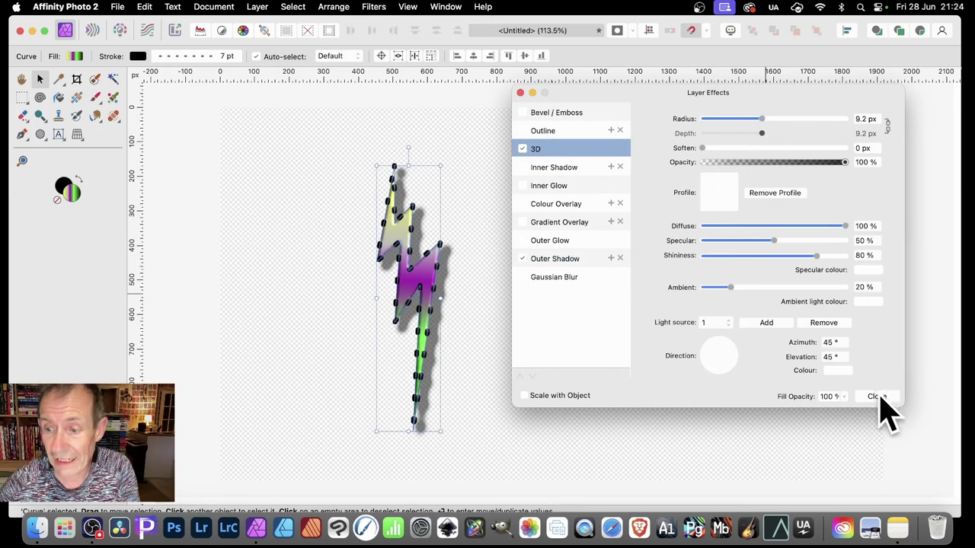
pyautogui.click(876, 397)
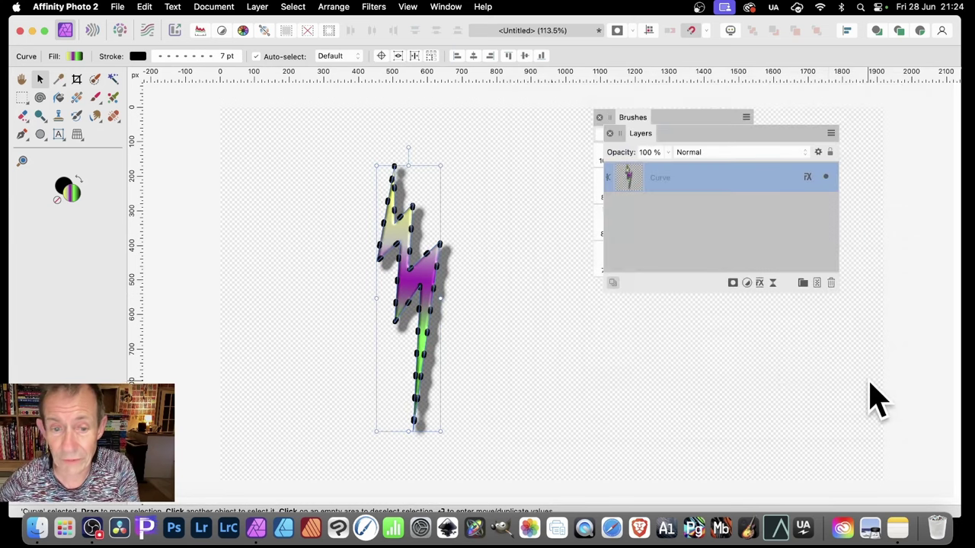
# Colour the dotted outline with the radial rainbow gradient swatch after briefly trying magenta.
pyautogui.click(139, 59)
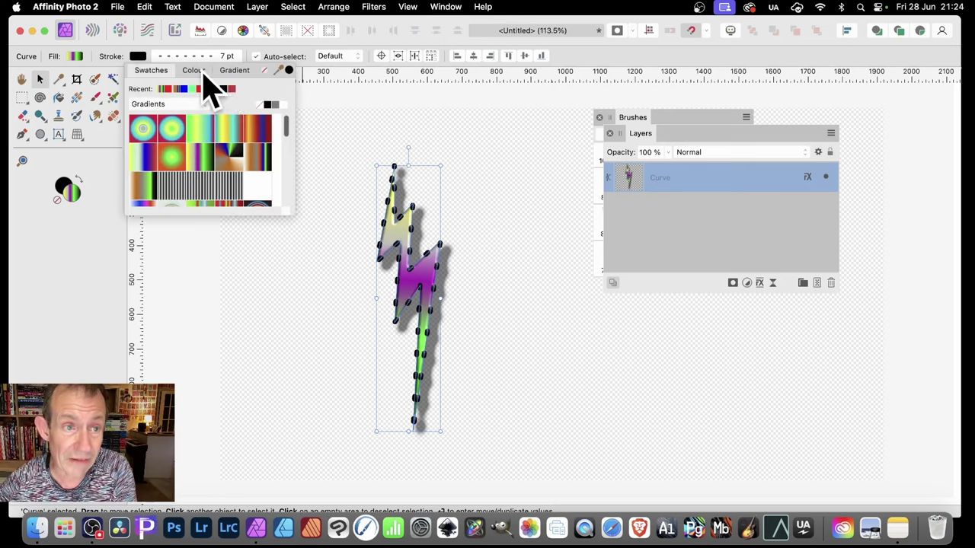
pyautogui.click(204, 75)
pyautogui.click(242, 124)
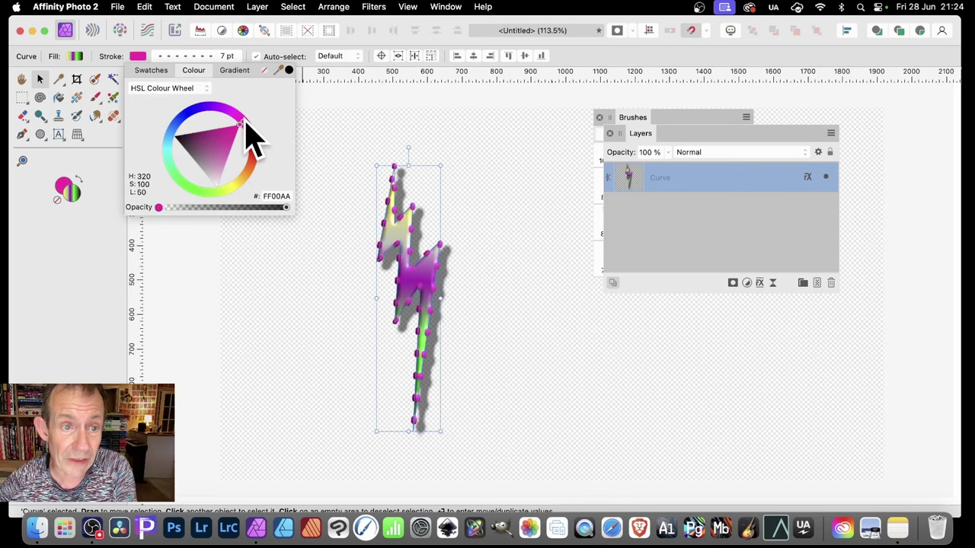
pyautogui.click(152, 71)
pyautogui.click(174, 136)
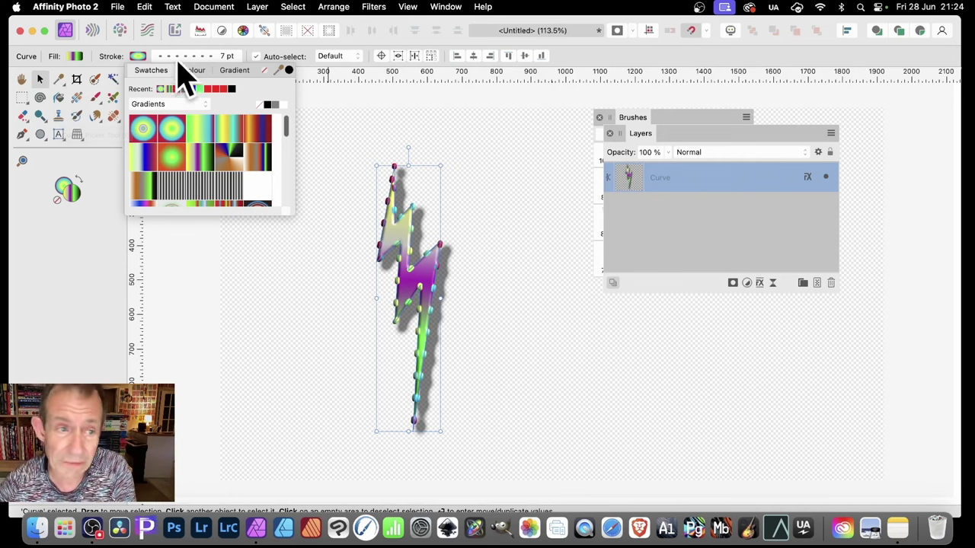
pyautogui.click(96, 163)
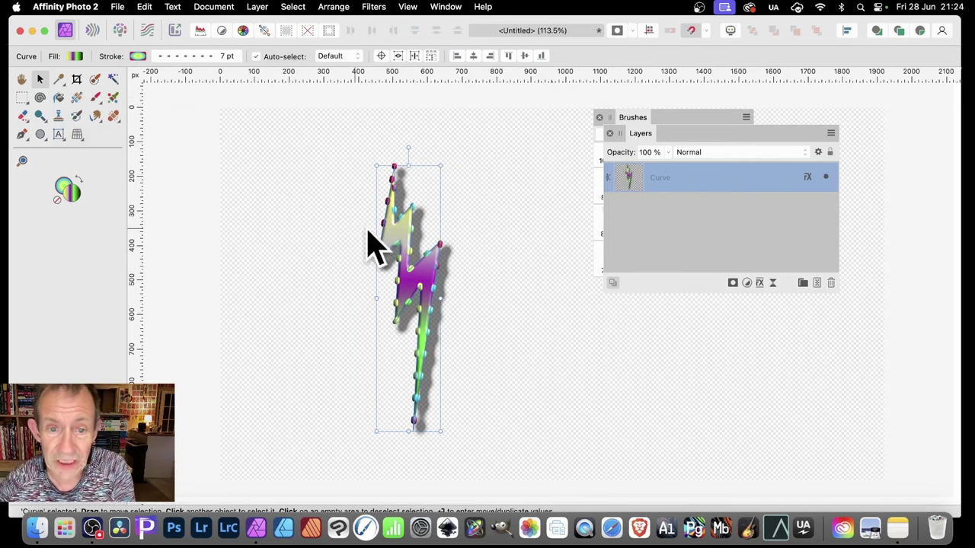
# Rasterise the lightning-bolt object into a pixel layer.
pyautogui.rightClick(411, 245)
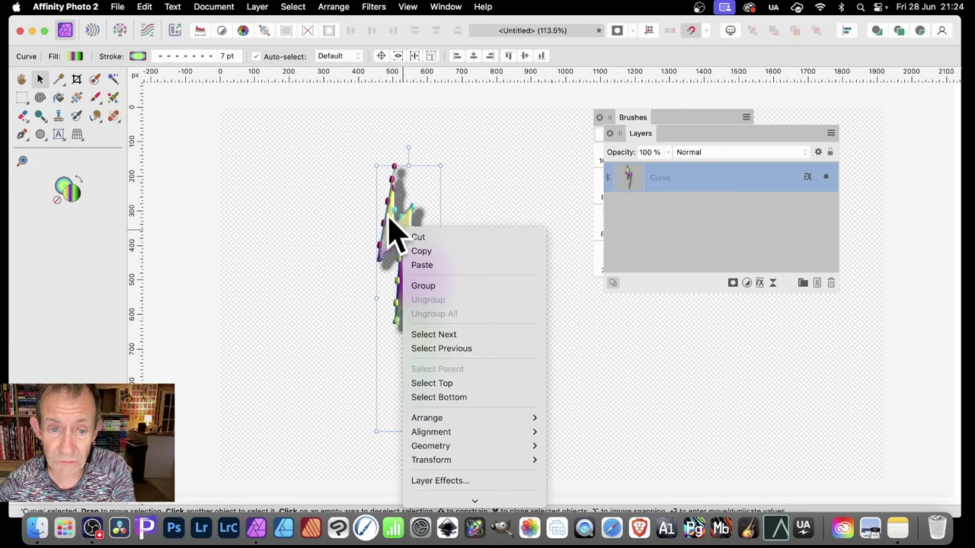
pyautogui.scroll(-5, 463, 438)
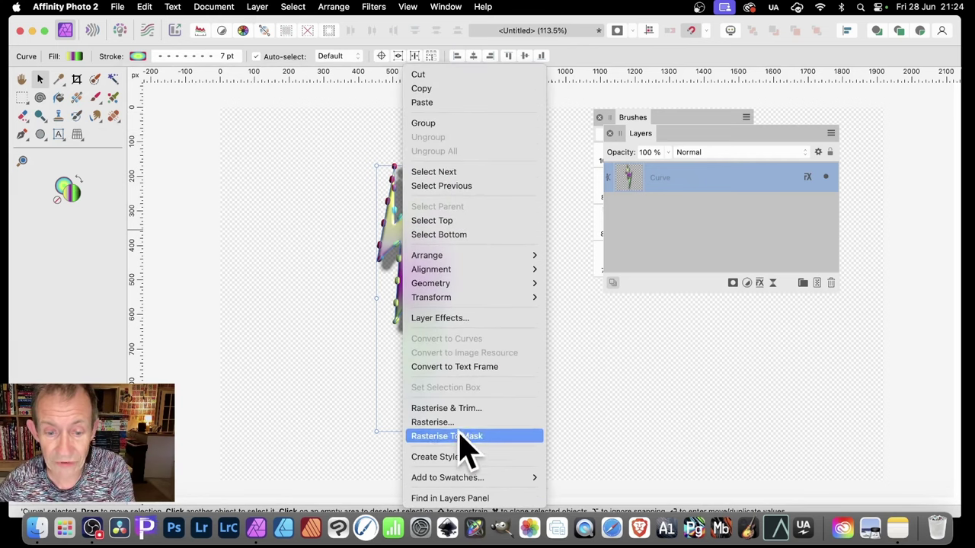
pyautogui.click(457, 423)
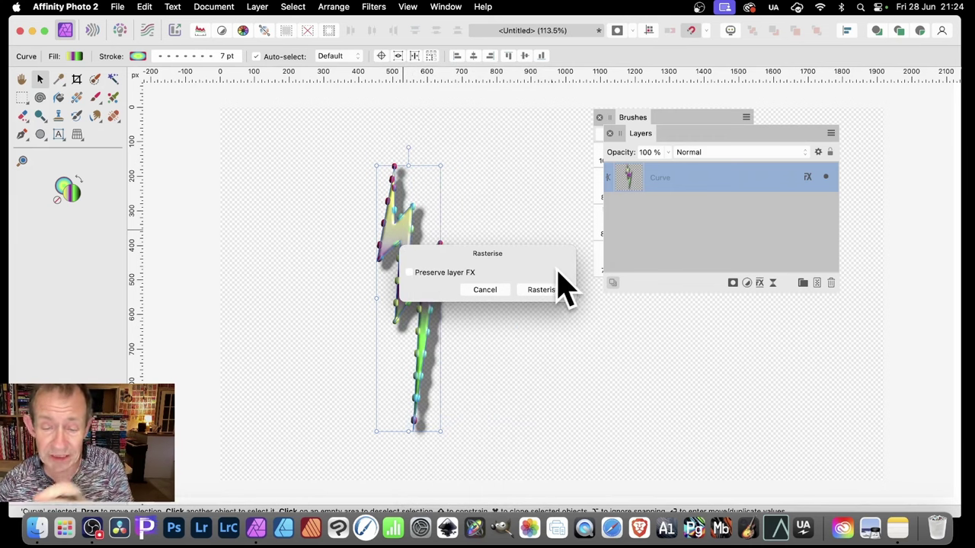
pyautogui.click(543, 291)
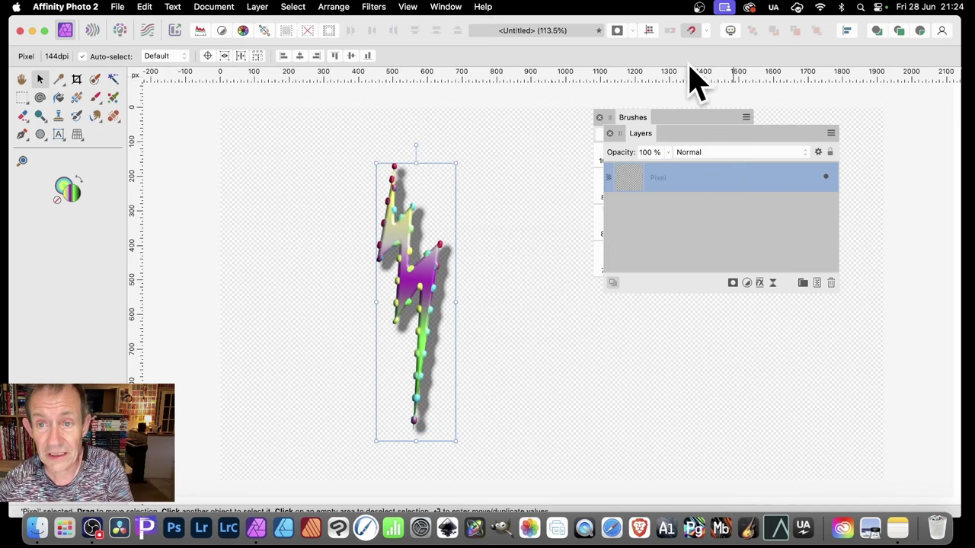
# Create Image Brush 19 from the bolt via New Brush from Selection.
pyautogui.click(646, 120)
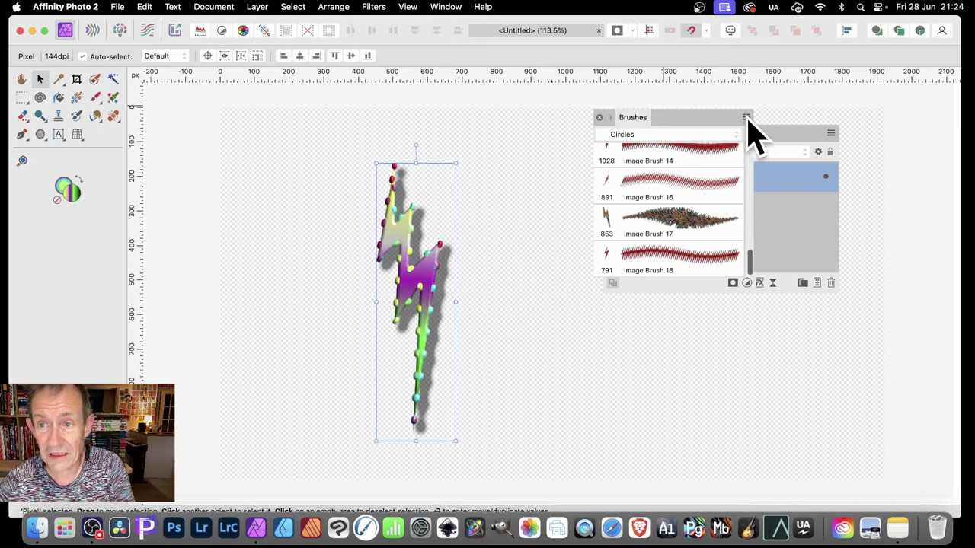
pyautogui.click(746, 118)
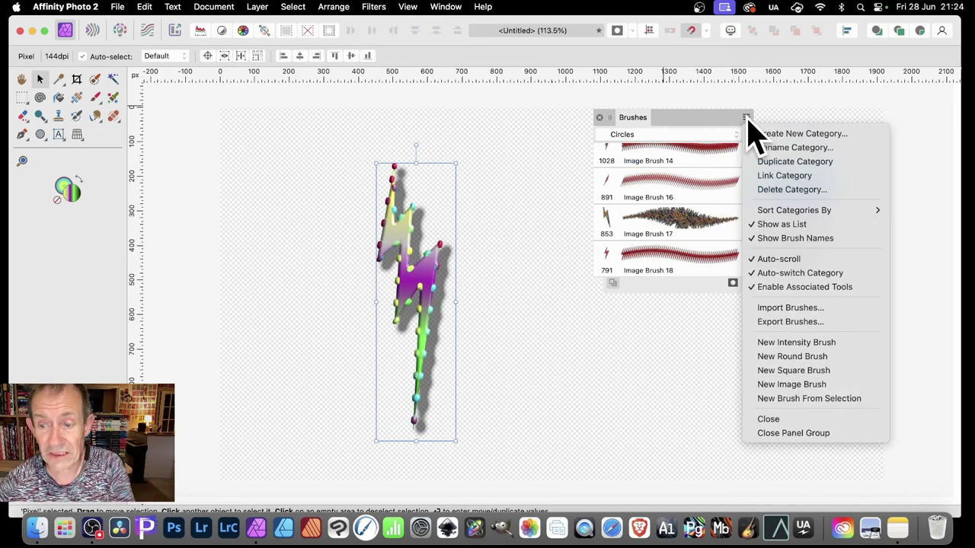
pyautogui.click(813, 399)
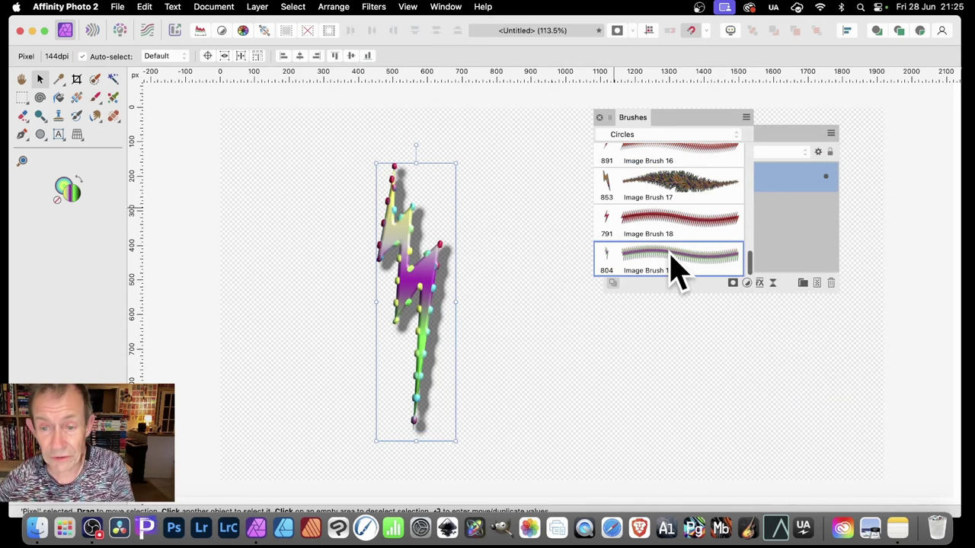
# Delete the bolt and give Image Brush 19 a 473.9 px size with 1% spacing.
pyautogui.press('Delete')
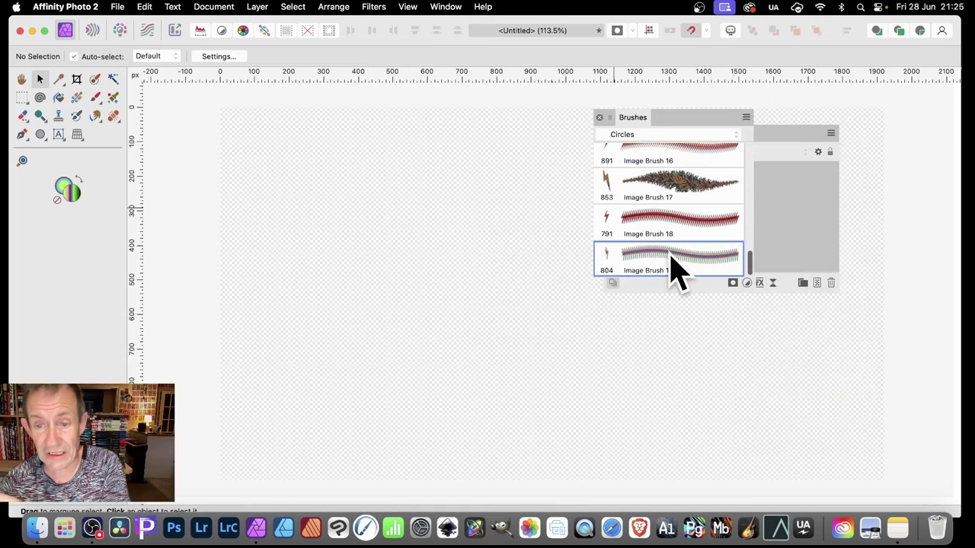
pyautogui.doubleClick(674, 270)
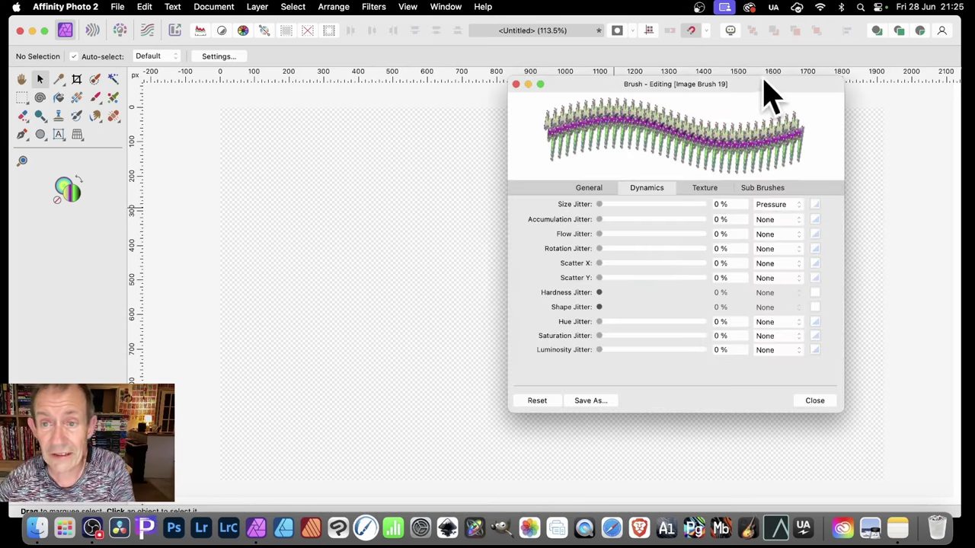
pyautogui.moveTo(716, 82)
pyautogui.mouseDown()
pyautogui.moveTo(593, 75)
pyautogui.moveTo(527, 92)
pyautogui.mouseUp()
pyautogui.moveTo(402, 208); pyautogui.dragTo(487, 211)
pyautogui.click(398, 194)
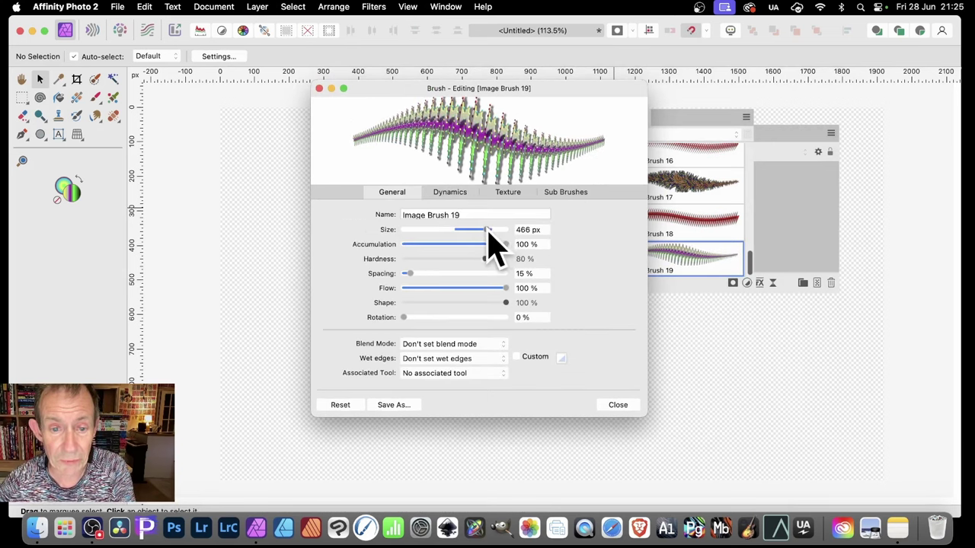
pyautogui.moveTo(490, 233); pyautogui.dragTo(492, 232)
pyautogui.moveTo(408, 274); pyautogui.dragTo(383, 279)
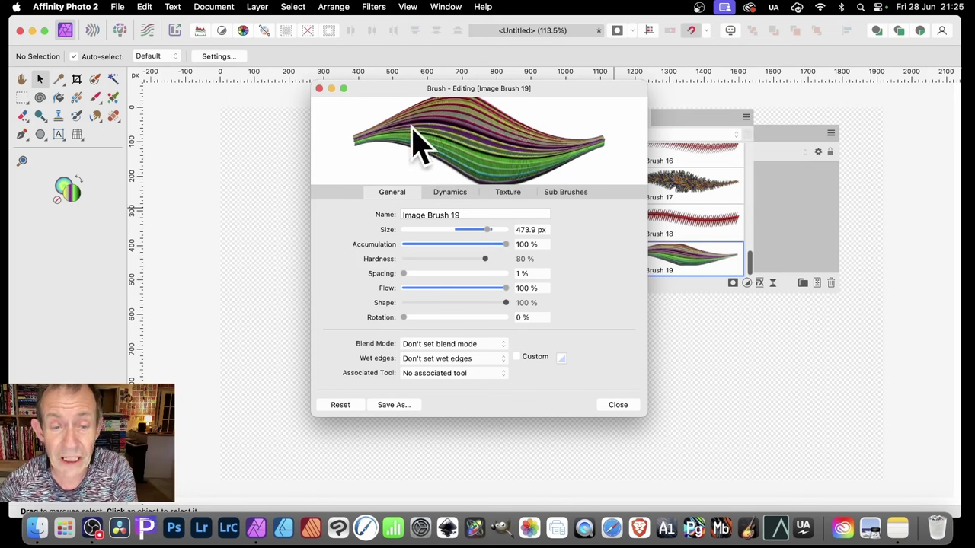
# Set size jitter to 82% Cyclic and rotation jitter to 100% Random.
pyautogui.click(457, 194)
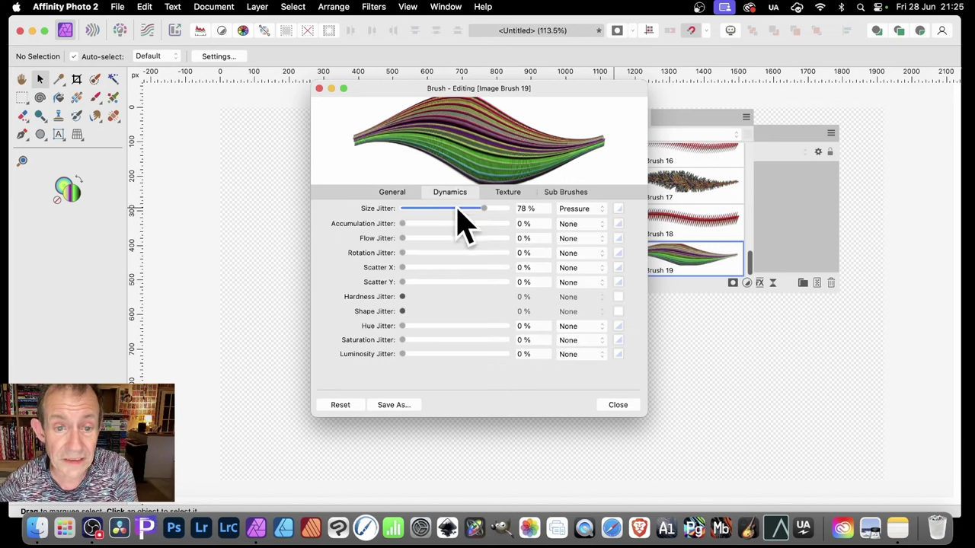
pyautogui.moveTo(488, 211); pyautogui.dragTo(495, 211)
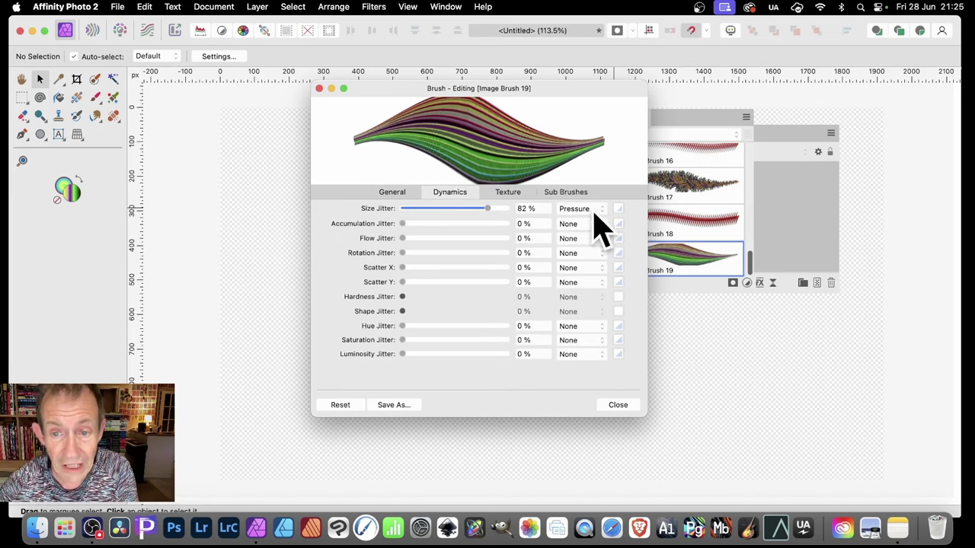
pyautogui.click(593, 211)
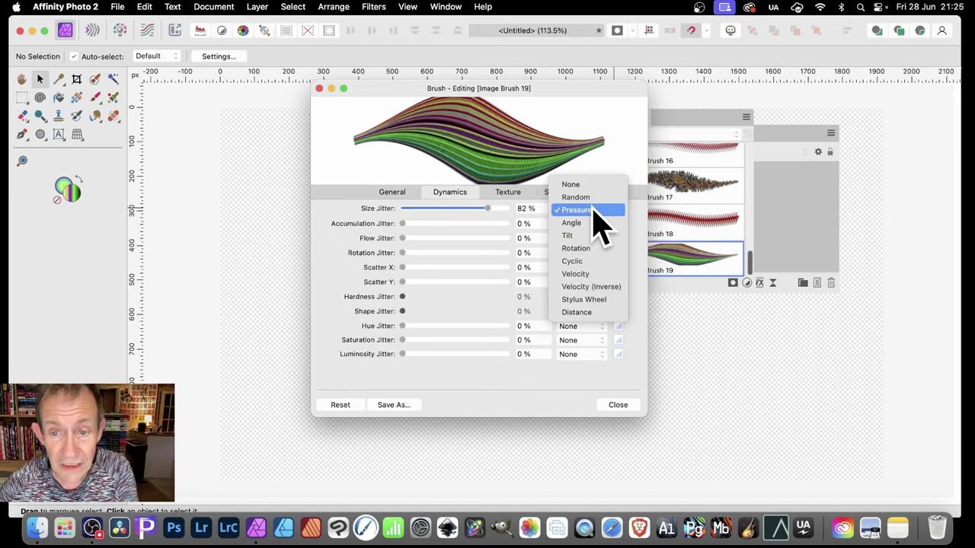
pyautogui.click(587, 262)
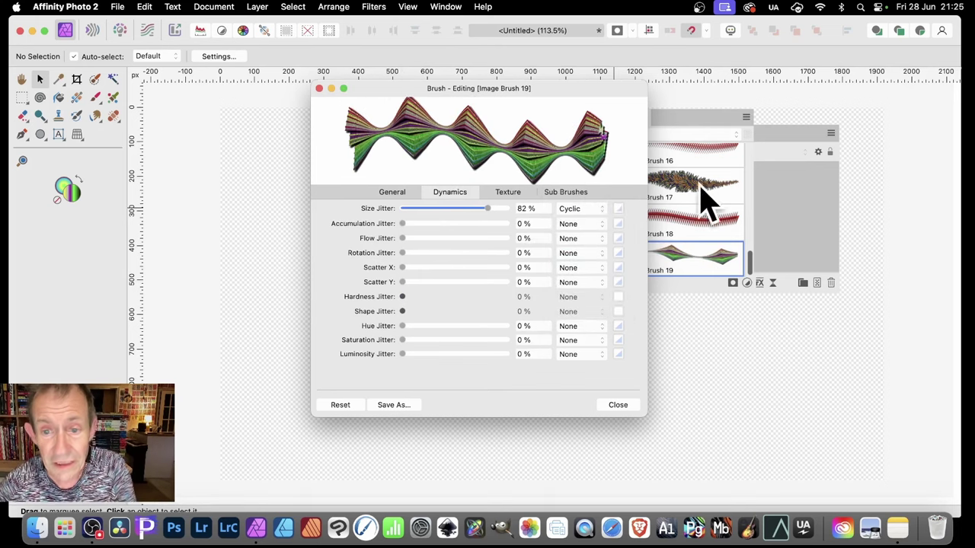
pyautogui.moveTo(403, 253); pyautogui.dragTo(540, 257)
pyautogui.moveTo(452, 93); pyautogui.dragTo(639, 106)
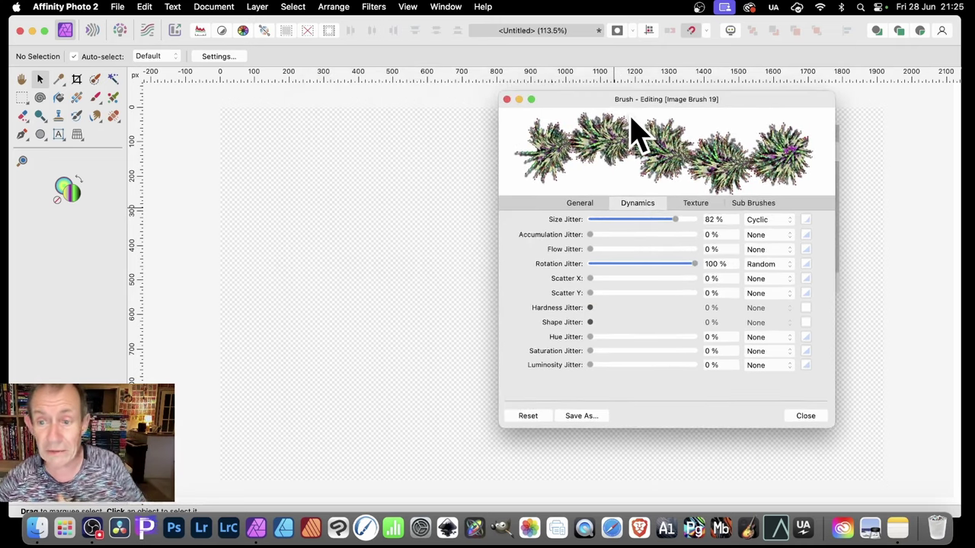
pyautogui.click(341, 208)
# Paint spiky strokes across the canvas with Image Brush 19 using the Paint Brush Tool.
pyautogui.click(94, 96)
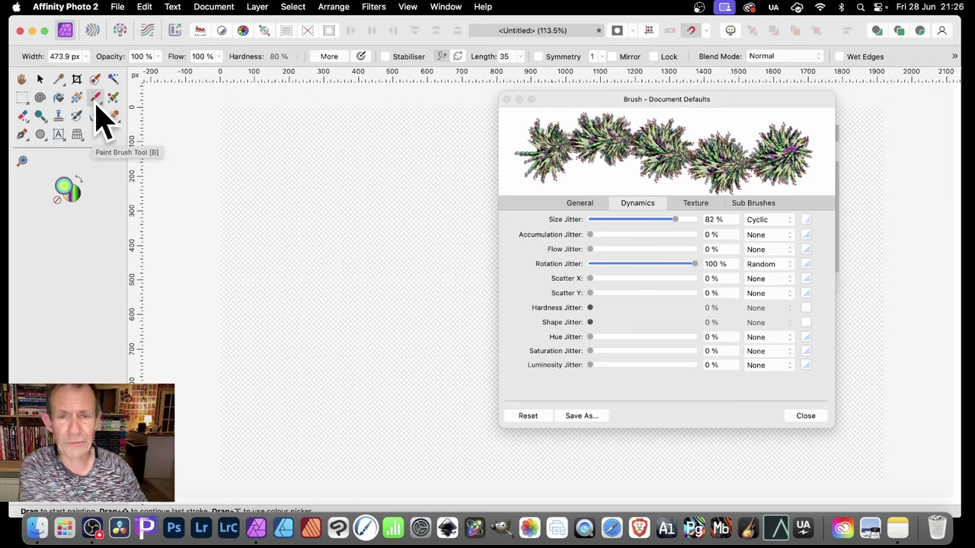
pyautogui.moveTo(307, 170)
pyautogui.mouseDown()
pyautogui.moveTo(351, 187)
pyautogui.moveTo(335, 217)
pyautogui.moveTo(294, 235)
pyautogui.moveTo(294, 196)
pyautogui.moveTo(304, 321)
pyautogui.moveTo(388, 278)
pyautogui.moveTo(431, 153)
pyautogui.moveTo(283, 352)
pyautogui.moveTo(264, 353)
pyautogui.moveTo(295, 221)
pyautogui.moveTo(370, 312)
pyautogui.moveTo(447, 355)
pyautogui.moveTo(339, 415)
pyautogui.moveTo(279, 358)
pyautogui.moveTo(370, 163)
pyautogui.moveTo(446, 130)
pyautogui.moveTo(579, 138)
pyautogui.mouseUp()
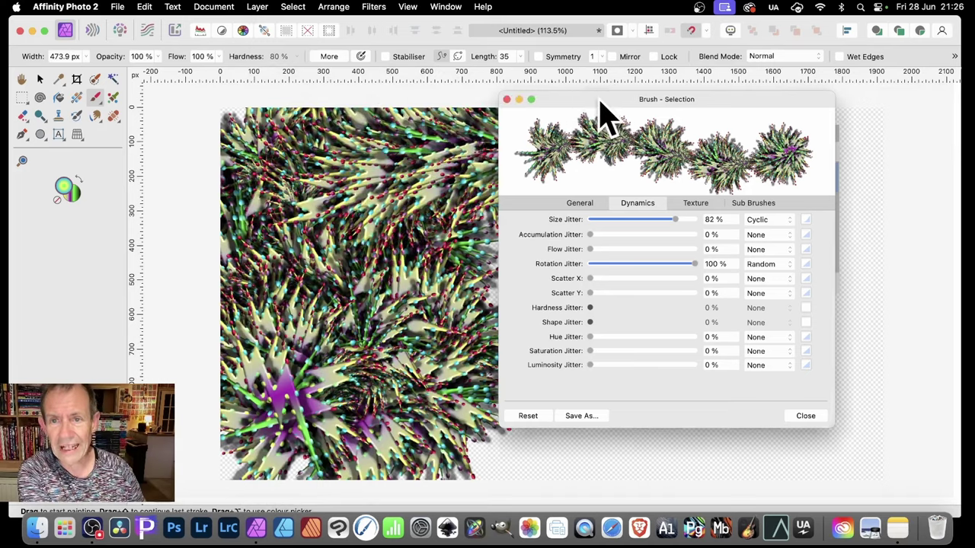
pyautogui.moveTo(606, 102); pyautogui.dragTo(796, 119)
pyautogui.moveTo(549, 272)
pyautogui.mouseDown()
pyautogui.moveTo(542, 237)
pyautogui.moveTo(579, 327)
pyautogui.moveTo(503, 396)
pyautogui.moveTo(615, 370)
pyautogui.moveTo(609, 381)
pyautogui.mouseUp()
# Set hue jitter to 100% and paint swirling multicoloured strokes over the canvas.
pyautogui.moveTo(821, 115); pyautogui.dragTo(641, 85)
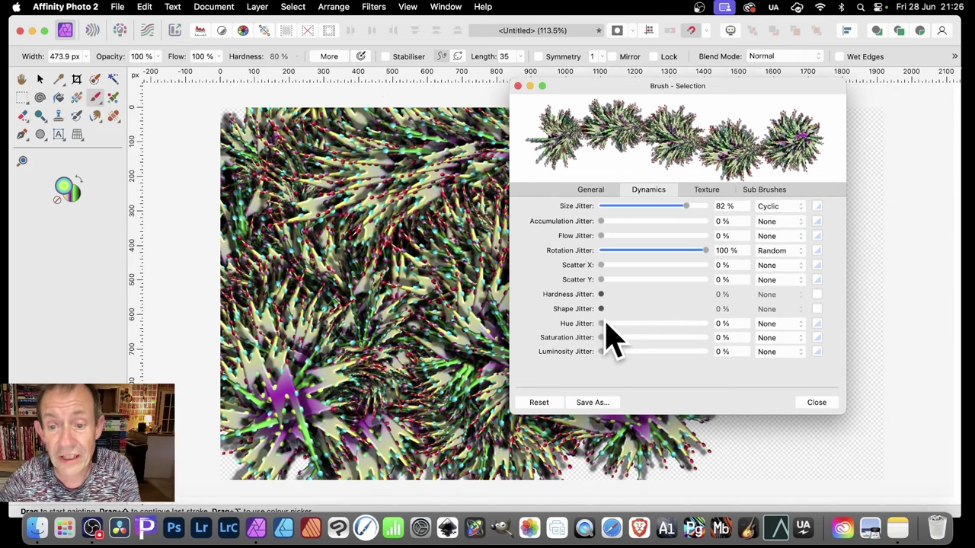
pyautogui.moveTo(606, 323); pyautogui.dragTo(742, 324)
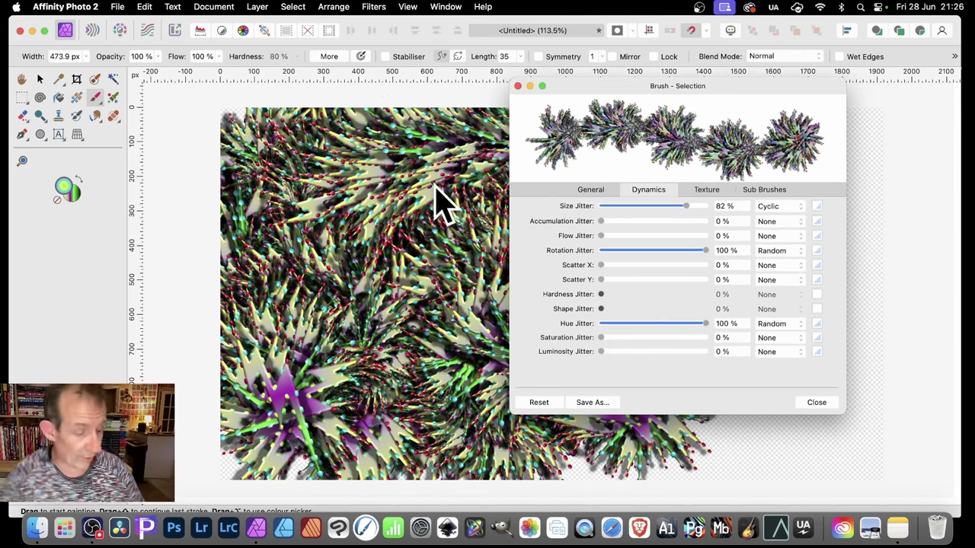
pyautogui.moveTo(274, 166)
pyautogui.mouseDown()
pyautogui.moveTo(306, 198)
pyautogui.moveTo(295, 225)
pyautogui.moveTo(331, 214)
pyautogui.moveTo(358, 254)
pyautogui.moveTo(300, 297)
pyautogui.moveTo(302, 342)
pyautogui.moveTo(397, 349)
pyautogui.moveTo(377, 245)
pyautogui.moveTo(421, 163)
pyautogui.moveTo(309, 247)
pyautogui.moveTo(266, 307)
pyautogui.moveTo(366, 336)
pyautogui.moveTo(342, 393)
pyautogui.moveTo(472, 183)
pyautogui.mouseUp()
# Make hue jitter Cyclic with a bowed response curve and close the brush settings.
pyautogui.moveTo(661, 91); pyautogui.dragTo(841, 118)
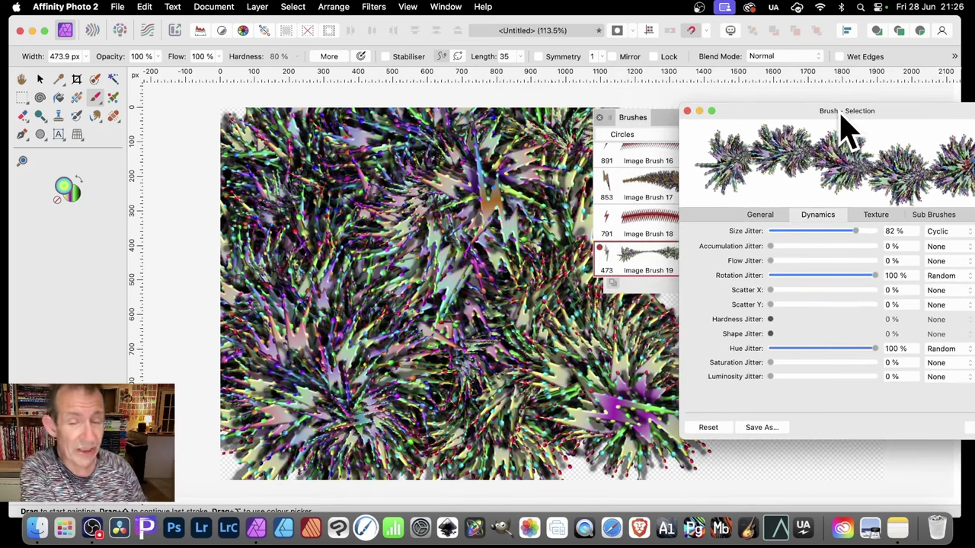
pyautogui.moveTo(452, 196)
pyautogui.mouseDown()
pyautogui.moveTo(485, 186)
pyautogui.moveTo(535, 116)
pyautogui.moveTo(501, 236)
pyautogui.moveTo(510, 319)
pyautogui.moveTo(565, 388)
pyautogui.moveTo(632, 381)
pyautogui.mouseUp()
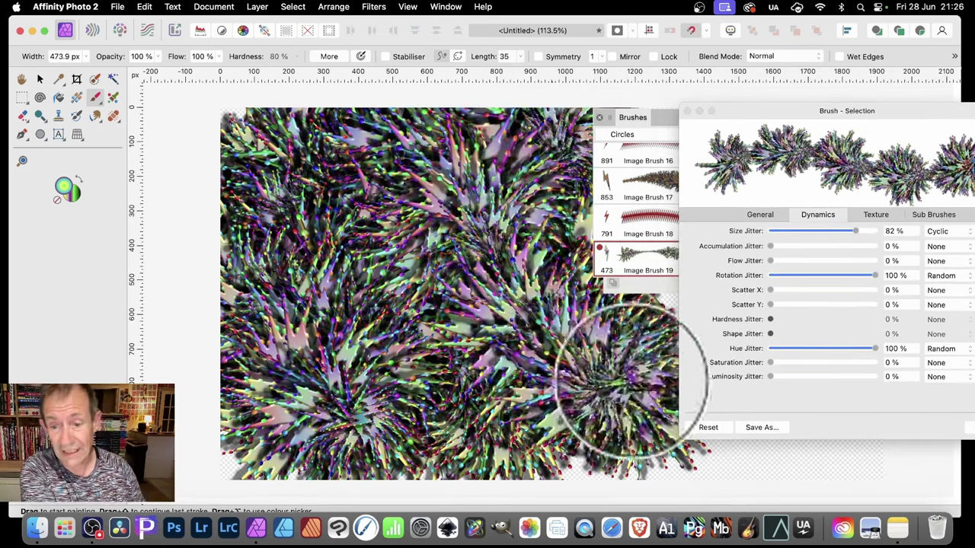
pyautogui.moveTo(837, 129); pyautogui.dragTo(651, 127)
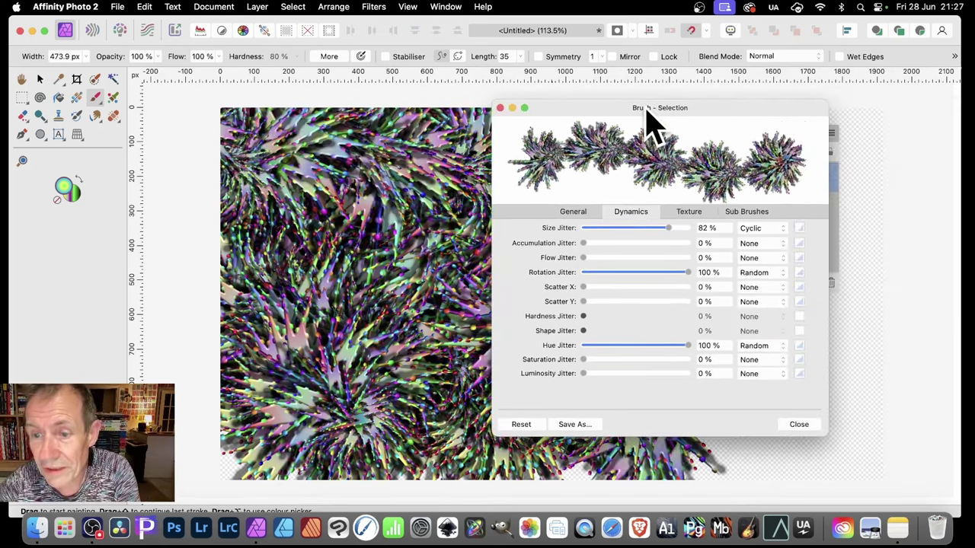
pyautogui.click(761, 346)
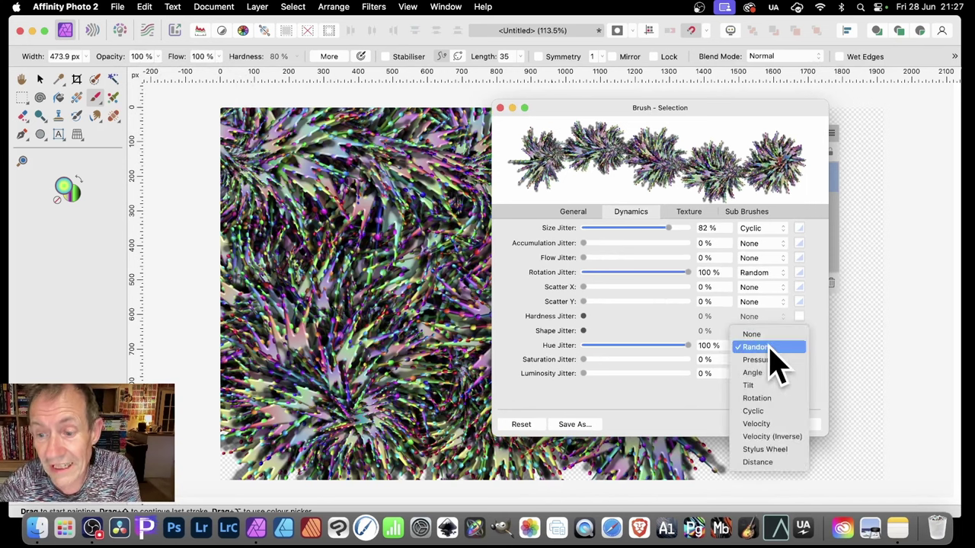
pyautogui.click(770, 411)
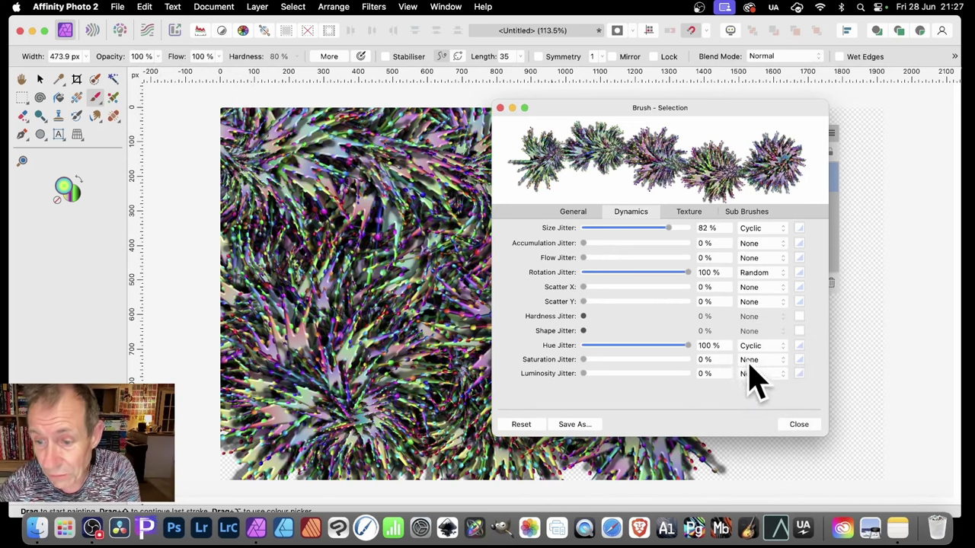
pyautogui.click(799, 346)
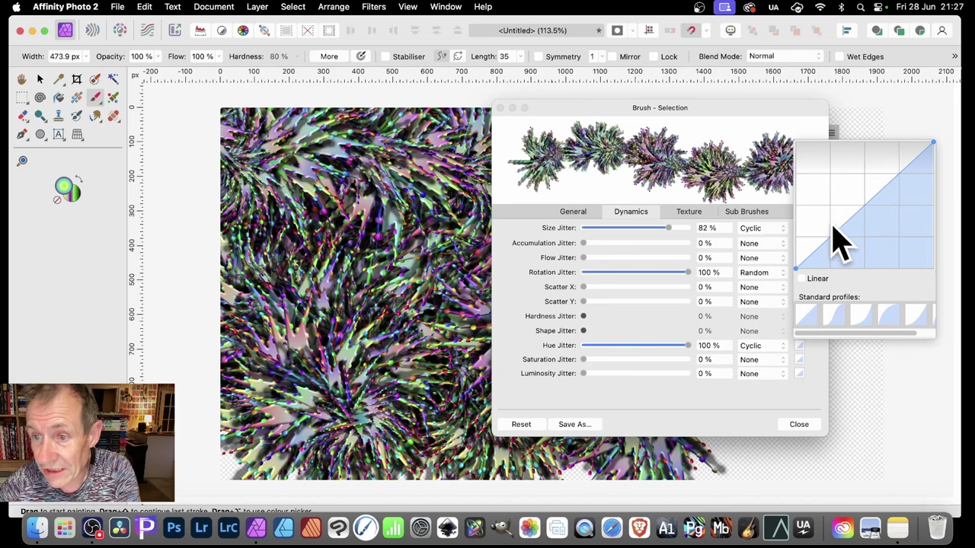
pyautogui.moveTo(838, 232)
pyautogui.mouseDown()
pyautogui.moveTo(830, 211)
pyautogui.moveTo(844, 257)
pyautogui.moveTo(843, 239)
pyautogui.mouseUp()
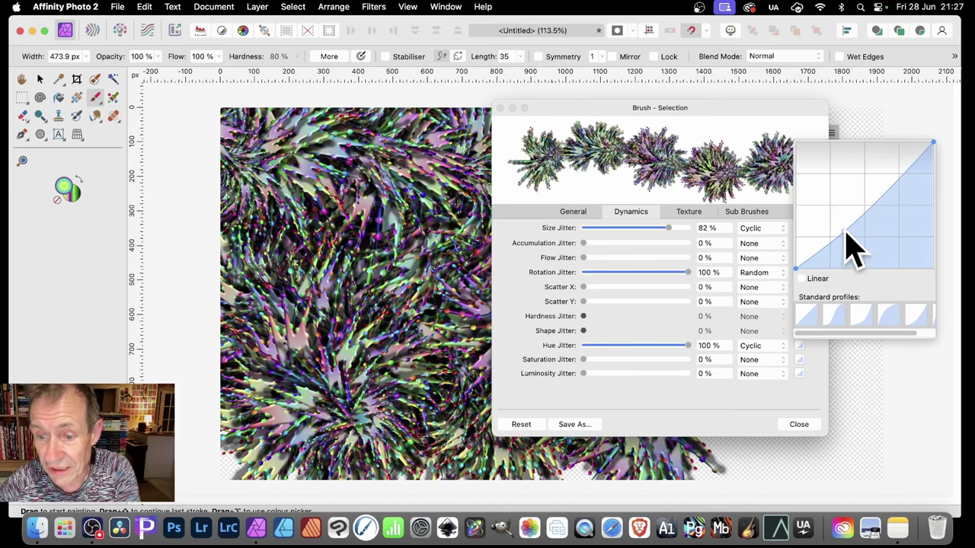
pyautogui.click(623, 389)
pyautogui.click(800, 424)
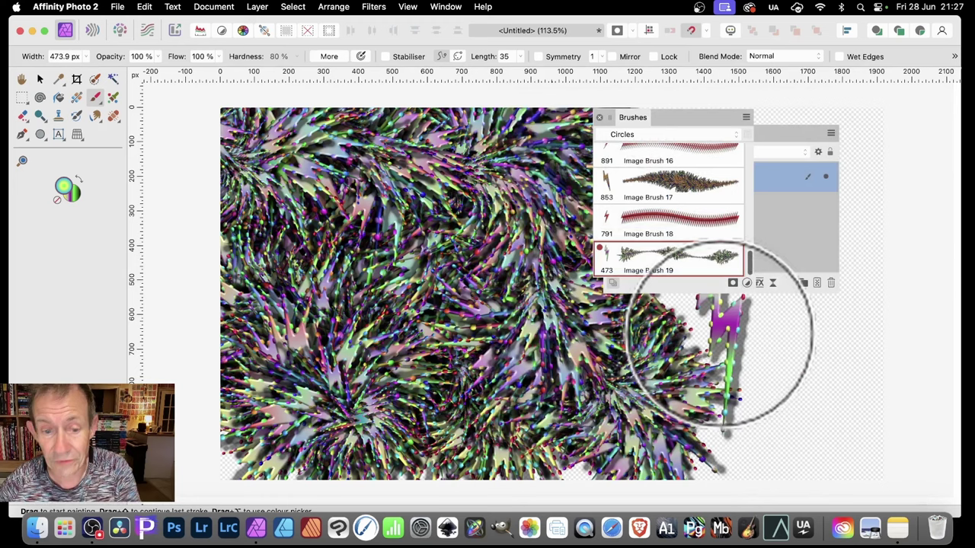
# Paint strokes over the top right, lower right, upper left and centre to cover the canvas.
pyautogui.moveTo(342, 168)
pyautogui.mouseDown()
pyautogui.moveTo(411, 202)
pyautogui.moveTo(458, 251)
pyautogui.moveTo(438, 347)
pyautogui.moveTo(425, 246)
pyautogui.moveTo(492, 156)
pyautogui.moveTo(526, 174)
pyautogui.moveTo(346, 320)
pyautogui.moveTo(304, 158)
pyautogui.moveTo(467, 192)
pyautogui.moveTo(506, 228)
pyautogui.moveTo(523, 206)
pyautogui.mouseUp()
pyautogui.moveTo(758, 114); pyautogui.dragTo(809, 157)
pyautogui.moveTo(513, 388)
pyautogui.mouseDown()
pyautogui.moveTo(558, 336)
pyautogui.moveTo(643, 326)
pyautogui.moveTo(687, 346)
pyautogui.moveTo(784, 442)
pyautogui.moveTo(721, 383)
pyautogui.moveTo(821, 347)
pyautogui.moveTo(706, 419)
pyautogui.moveTo(644, 414)
pyautogui.moveTo(527, 313)
pyautogui.moveTo(538, 184)
pyautogui.moveTo(570, 142)
pyautogui.mouseUp()
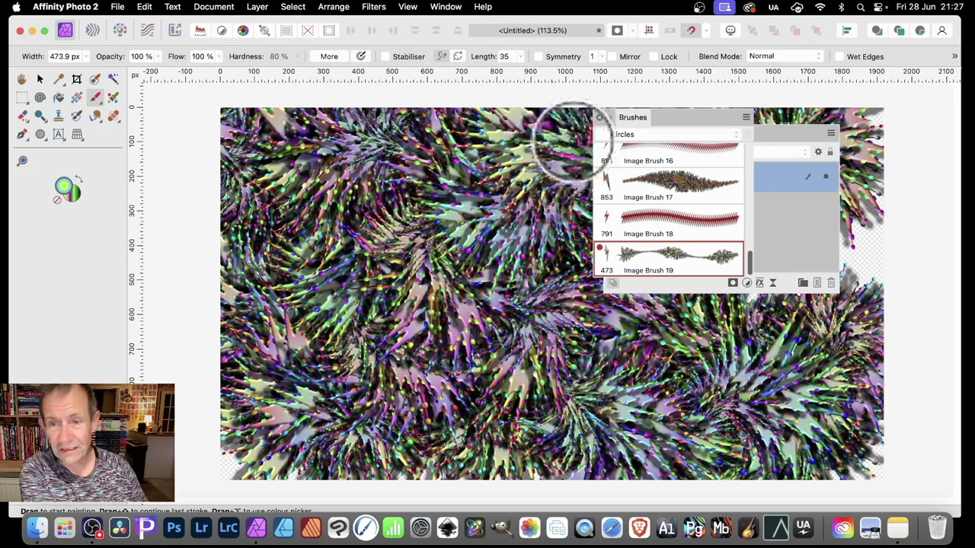
pyautogui.moveTo(861, 289)
pyautogui.mouseDown()
pyautogui.moveTo(843, 267)
pyautogui.moveTo(489, 199)
pyautogui.moveTo(469, 257)
pyautogui.moveTo(353, 344)
pyautogui.moveTo(270, 209)
pyautogui.mouseUp()
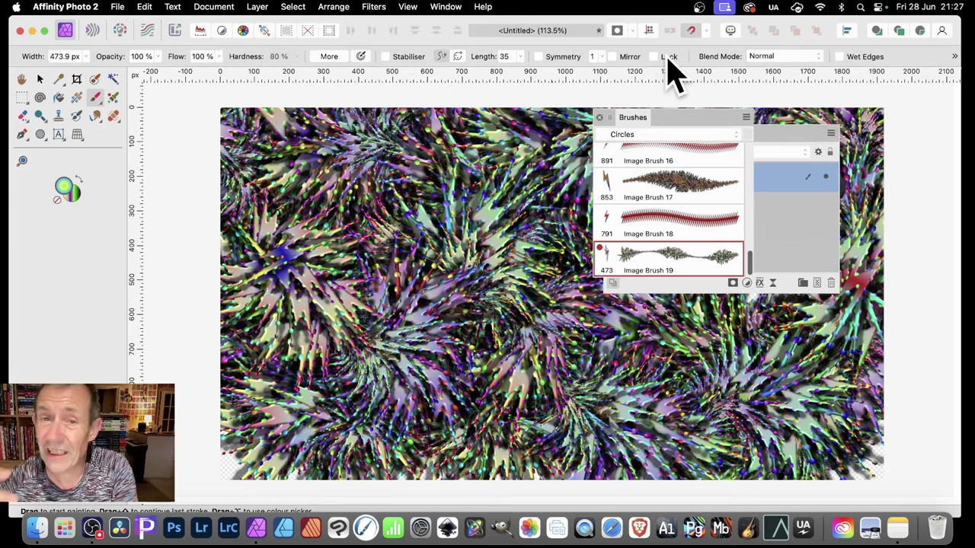
# Zoom in to about 158.7% to inspect the dense multicoloured strokes.
pyautogui.press('z')
pyautogui.scroll(3, 343, 229)
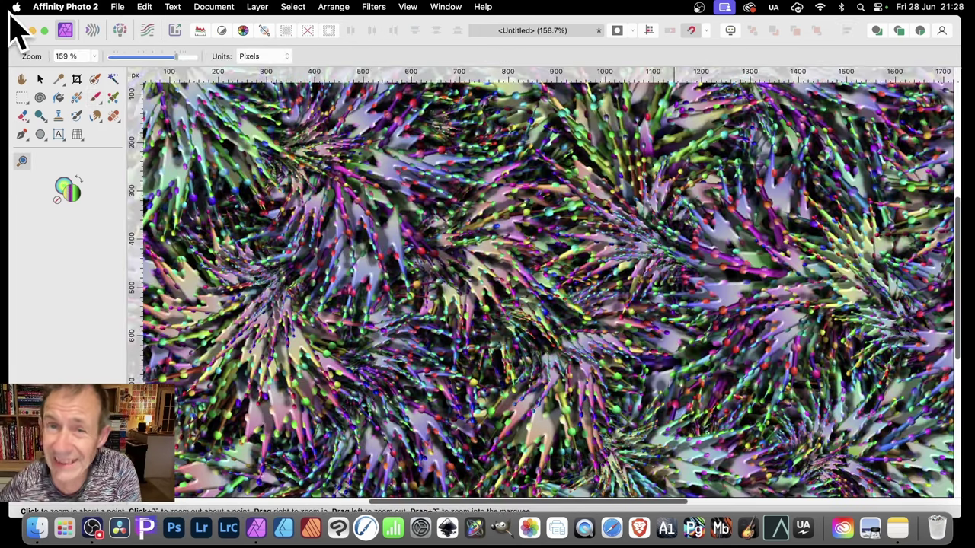